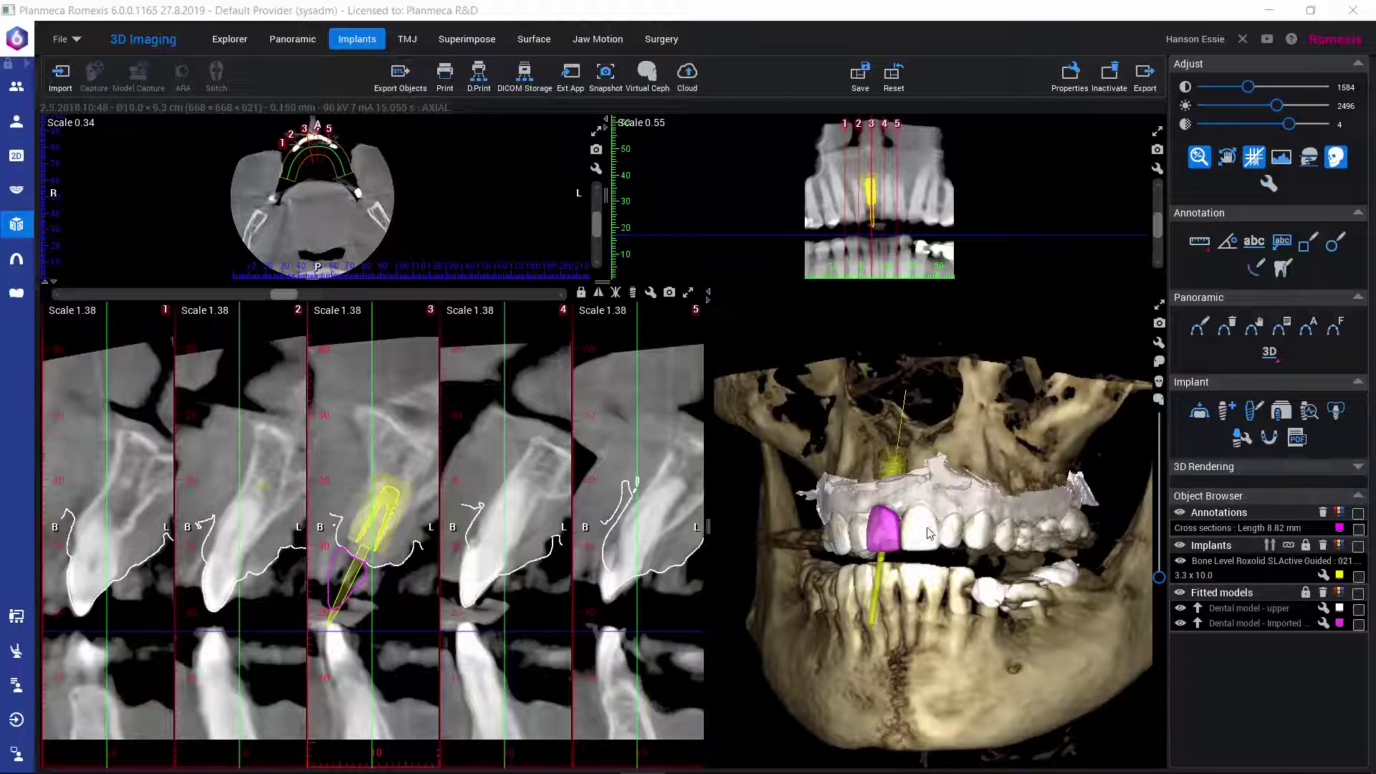
Hide the imported dental model and place a library crown for tooth 11 beneath the implant in cross-section 3.
left_click(1180, 624)
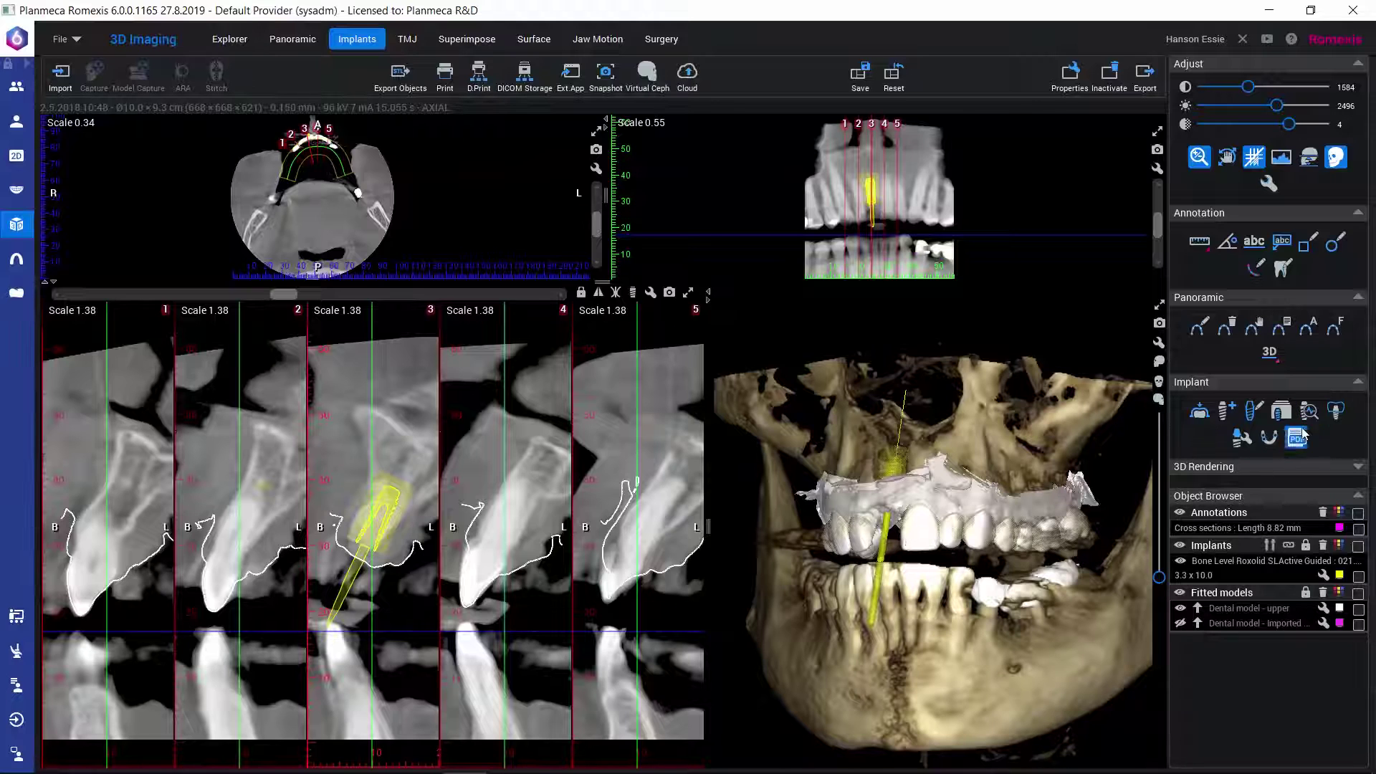
left_click(1338, 410)
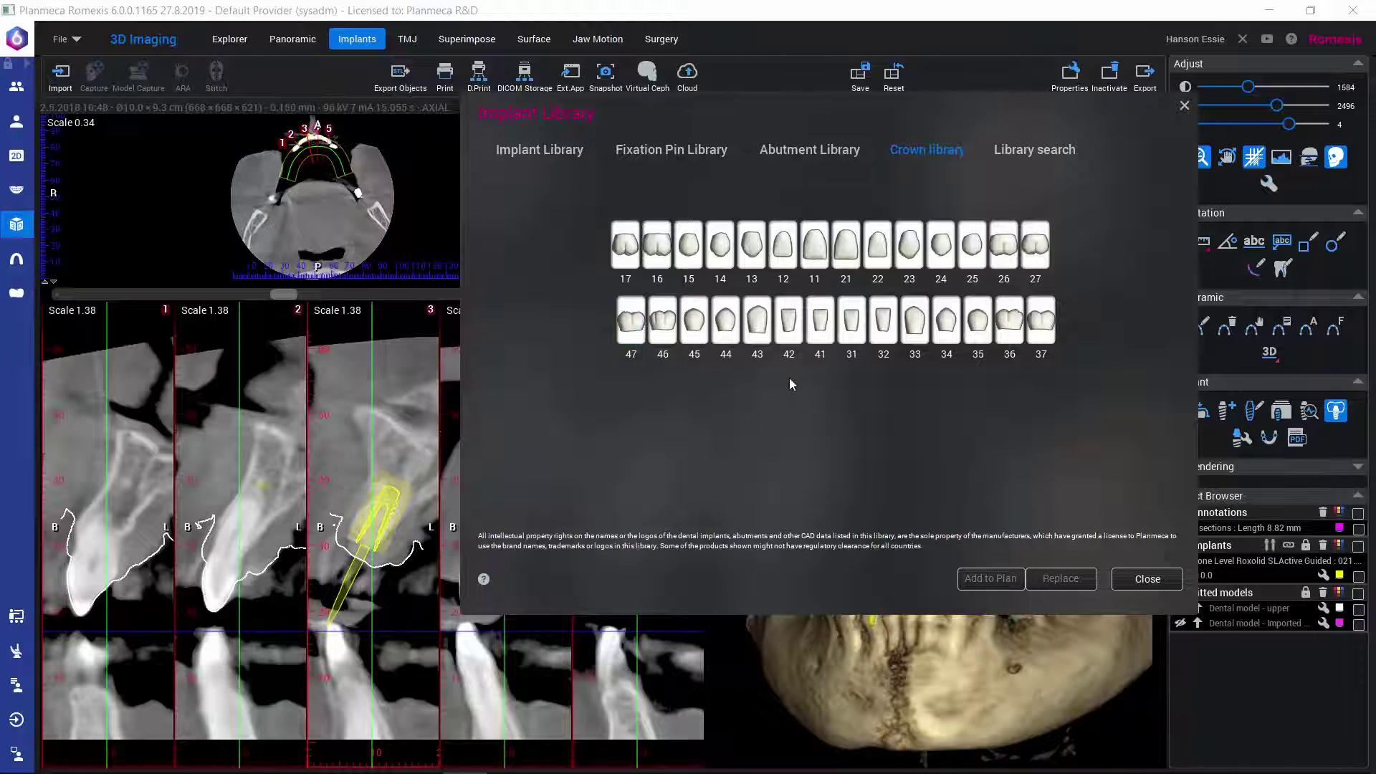
left_click(819, 249)
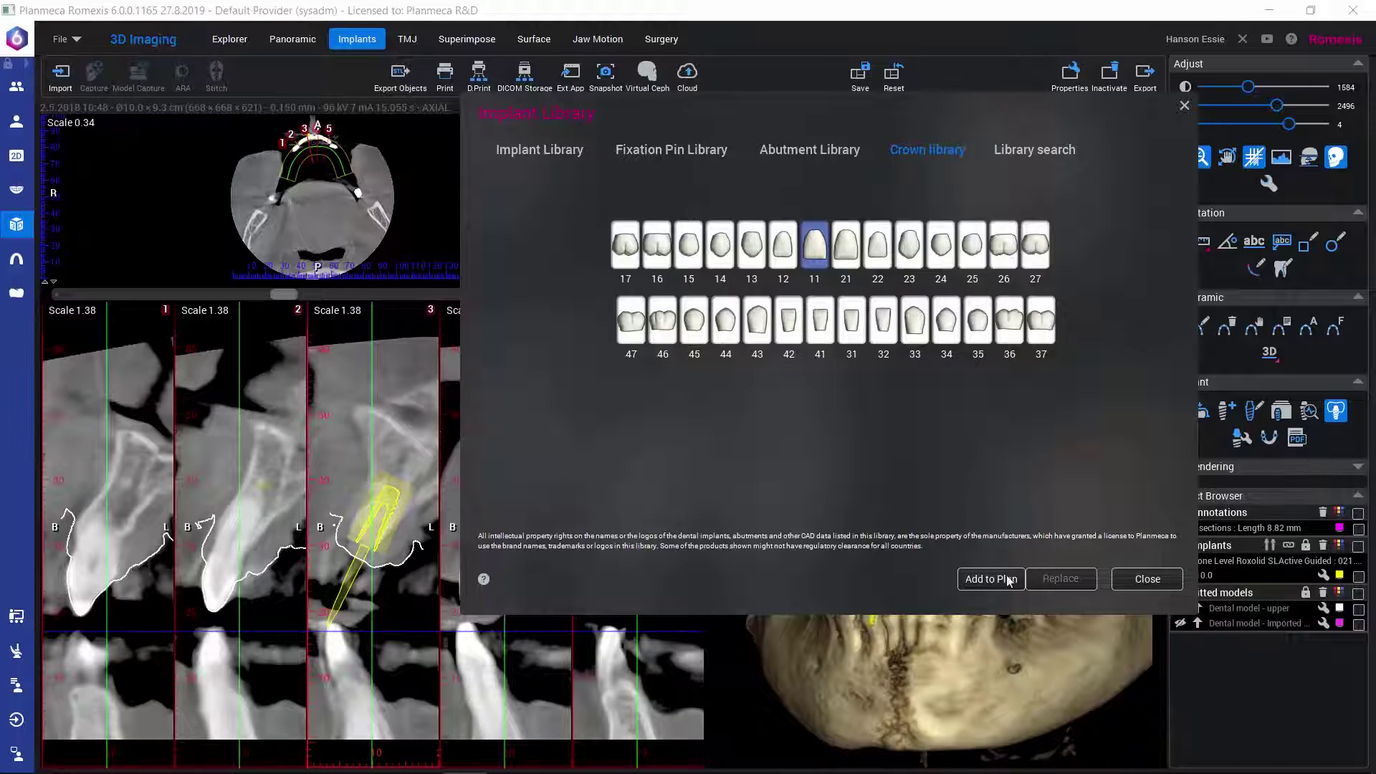
left_click(983, 579)
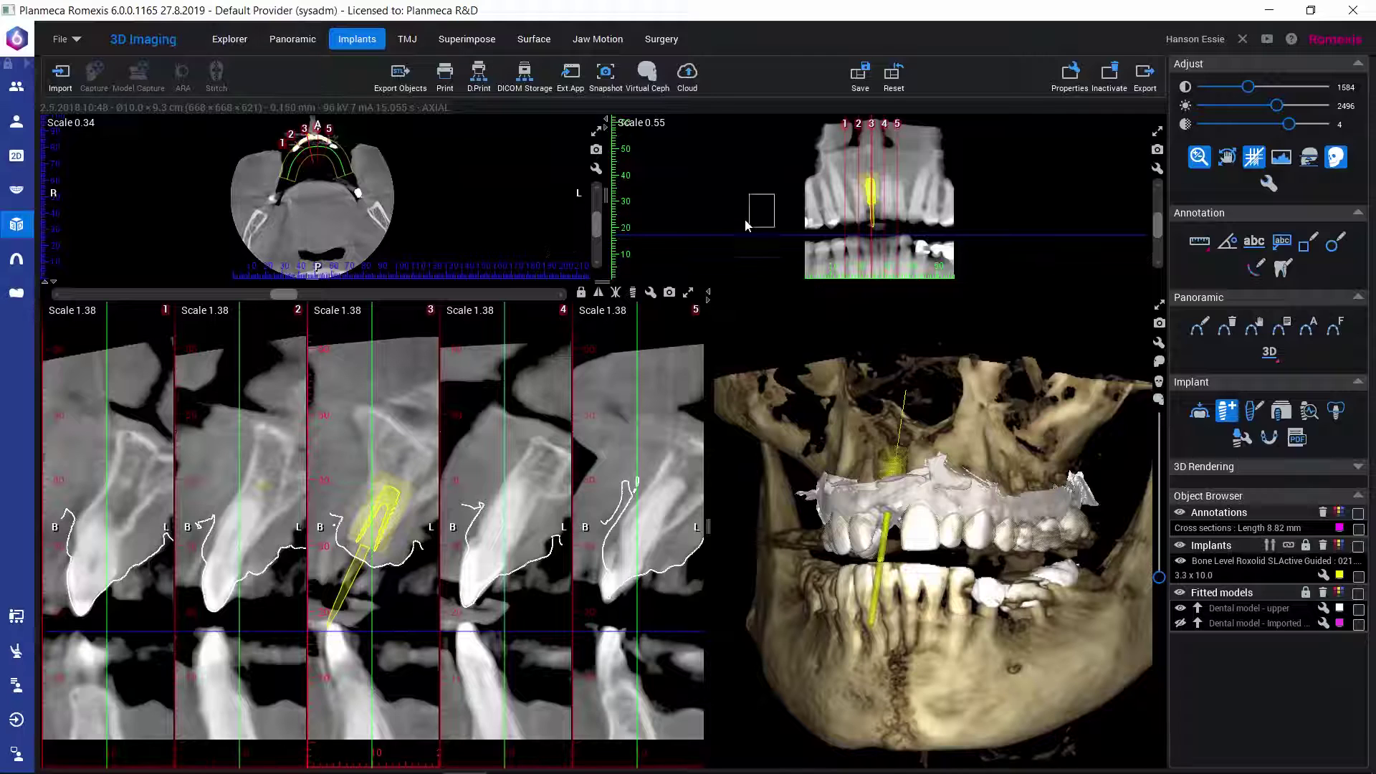
left_click(349, 562)
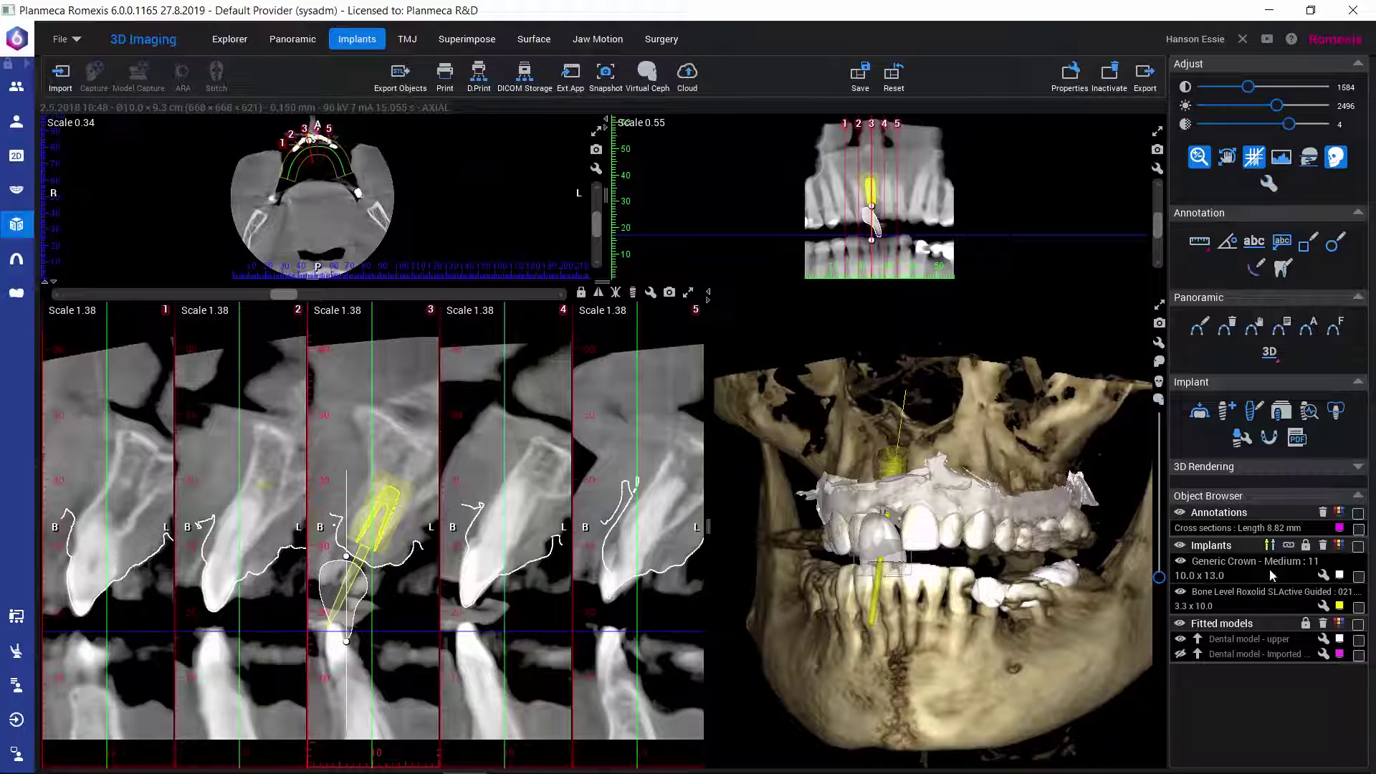
Colour the new crown light violet-blue, then reposition and tilt it to follow the implant axis in cross-section 3.
left_click(1340, 576)
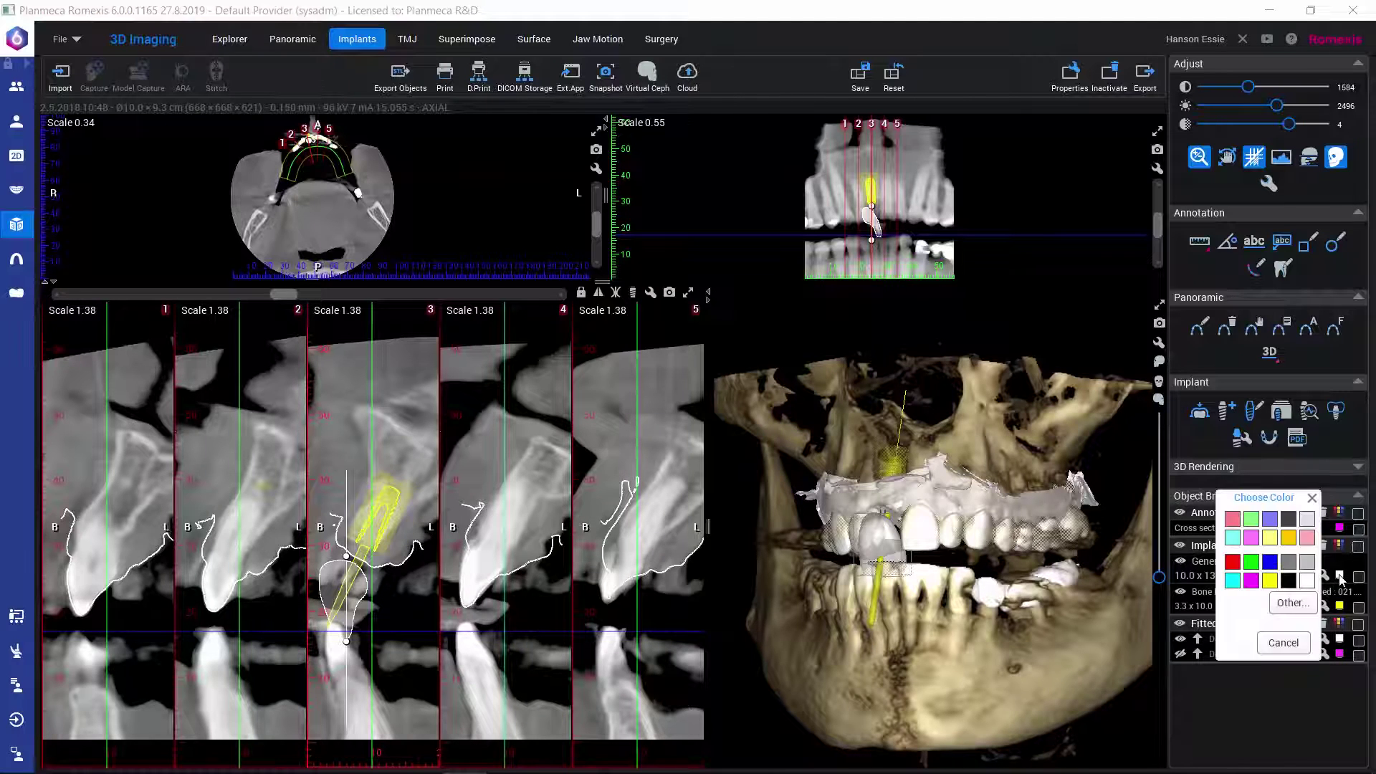
left_click(1270, 519)
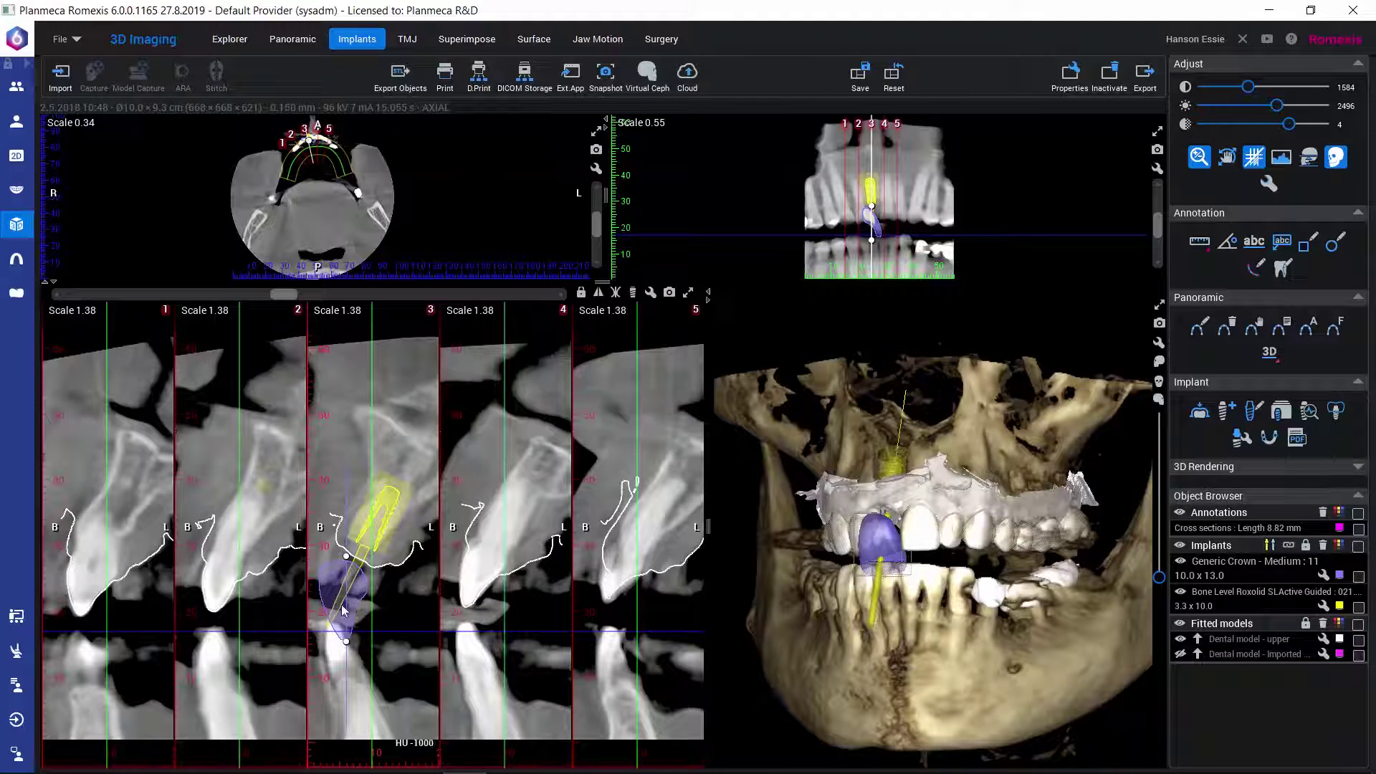
left_click_drag(343, 610, 349, 597)
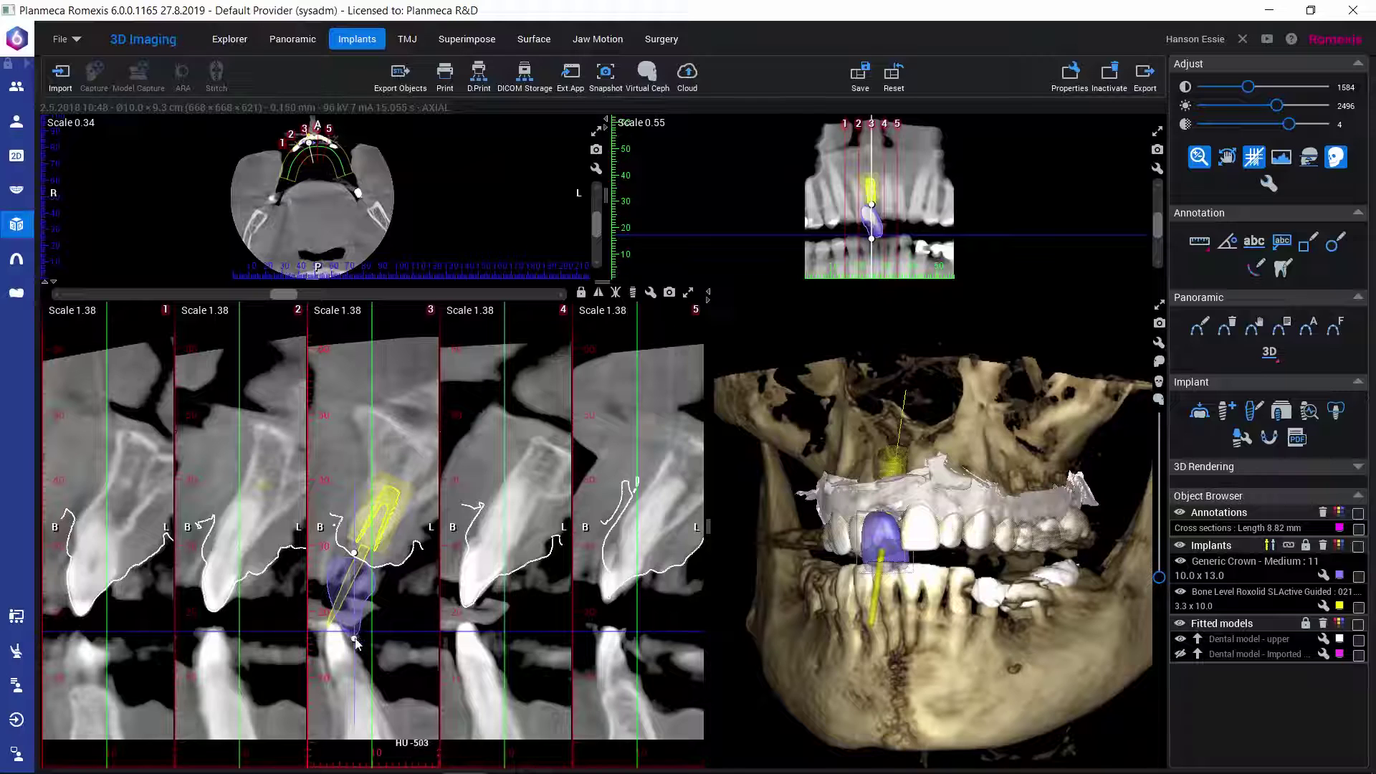
left_click_drag(354, 638, 342, 599)
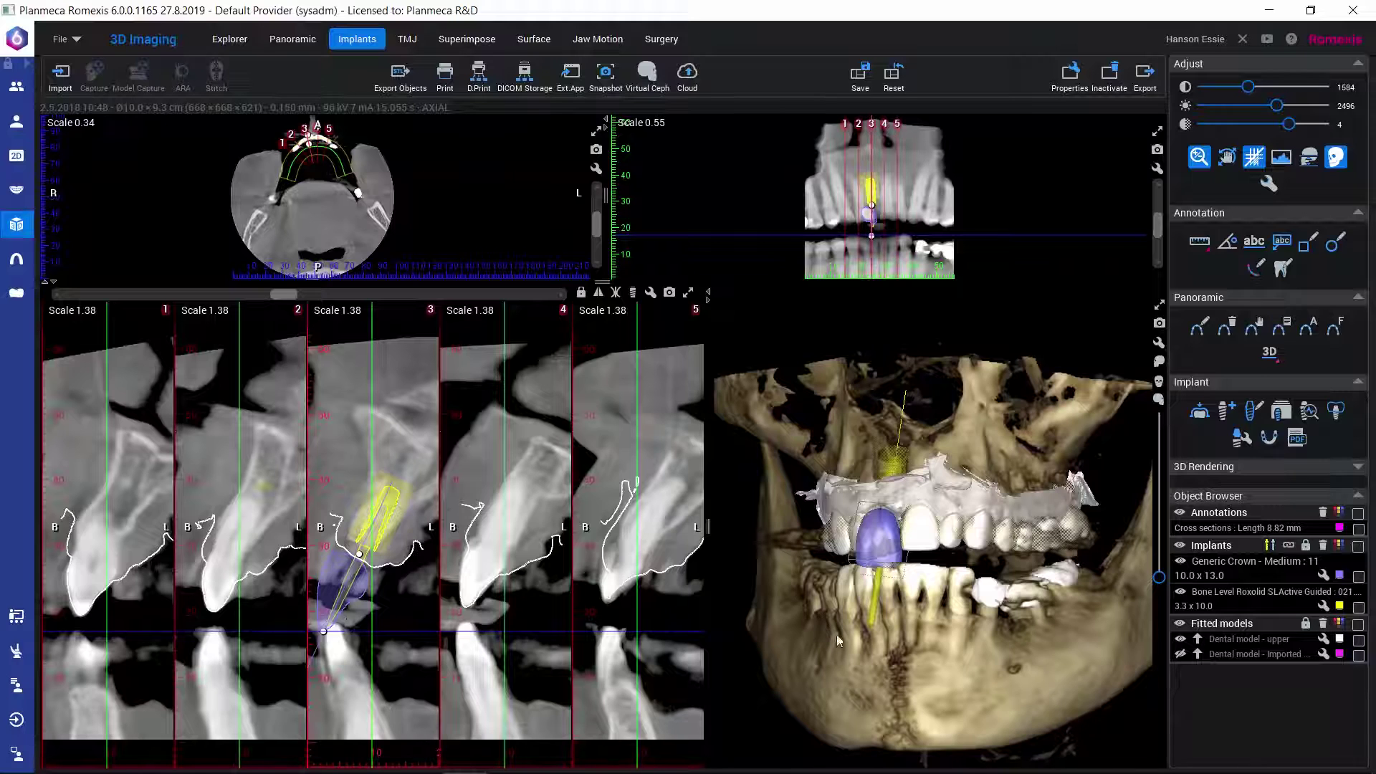
Nudge the crown slightly upward in cross-section 3, checking its fit against the neighbouring teeth in the 3D model.
left_click_drag(836, 634, 871, 437)
left_click_drag(883, 502, 866, 667)
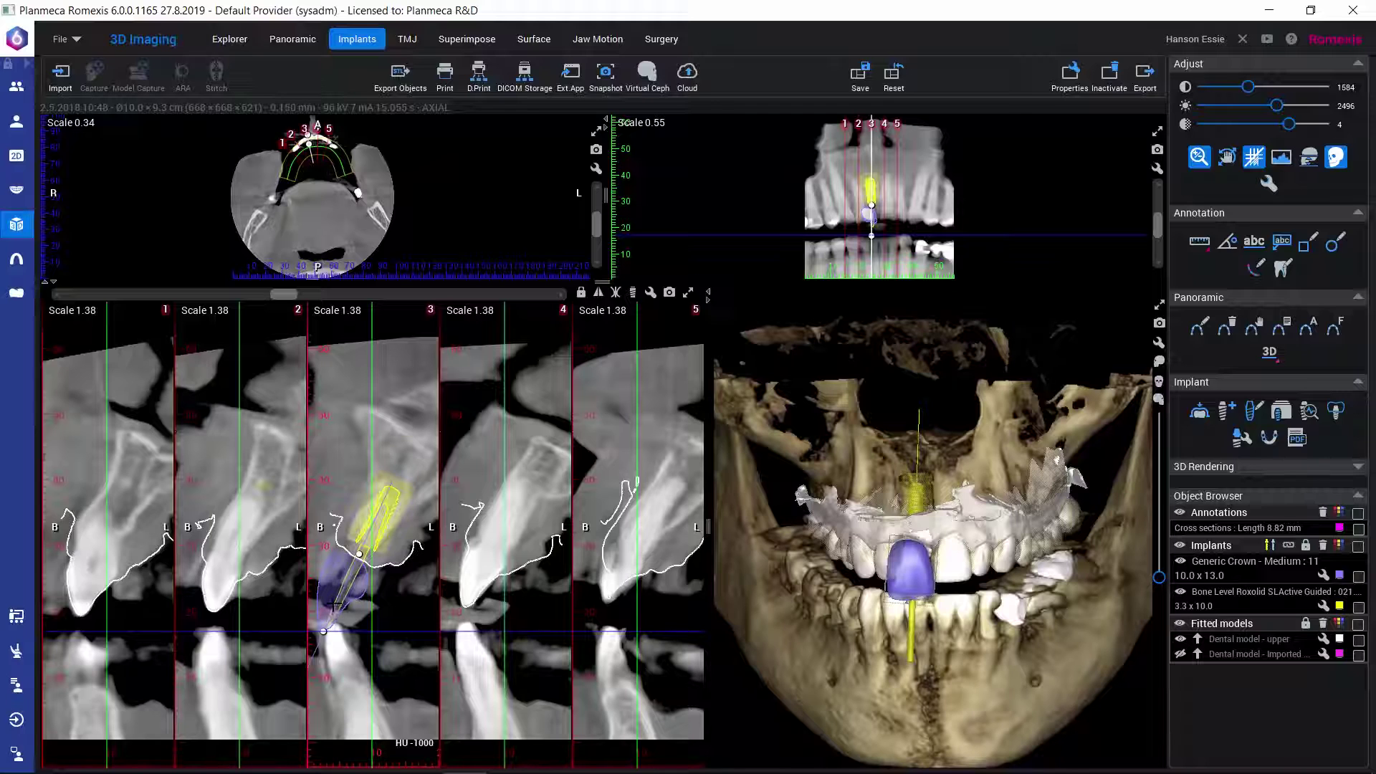
left_click_drag(337, 607, 340, 606)
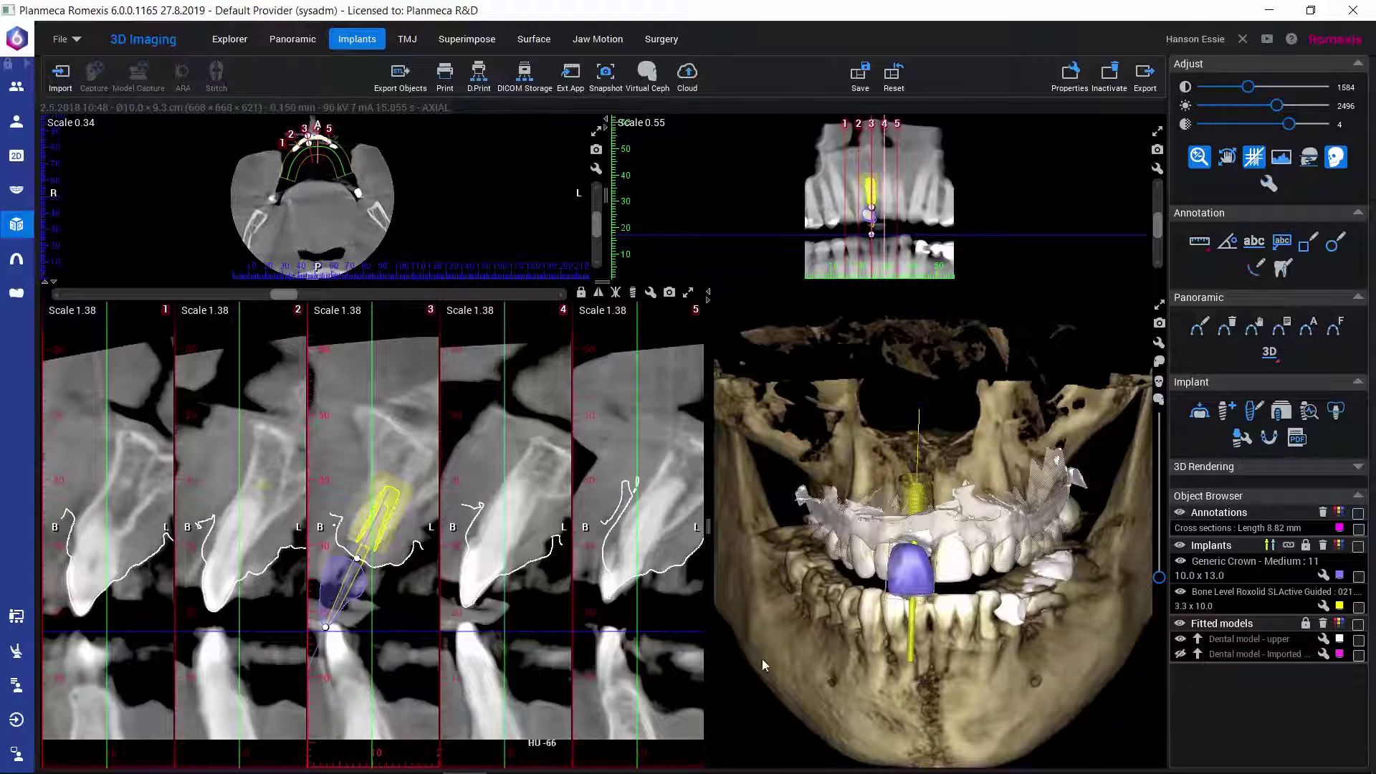
mouse_move(852, 642)
left_mouse_down()
mouse_move(863, 580)
mouse_move(828, 423)
mouse_move(863, 655)
mouse_move(882, 649)
left_mouse_up()
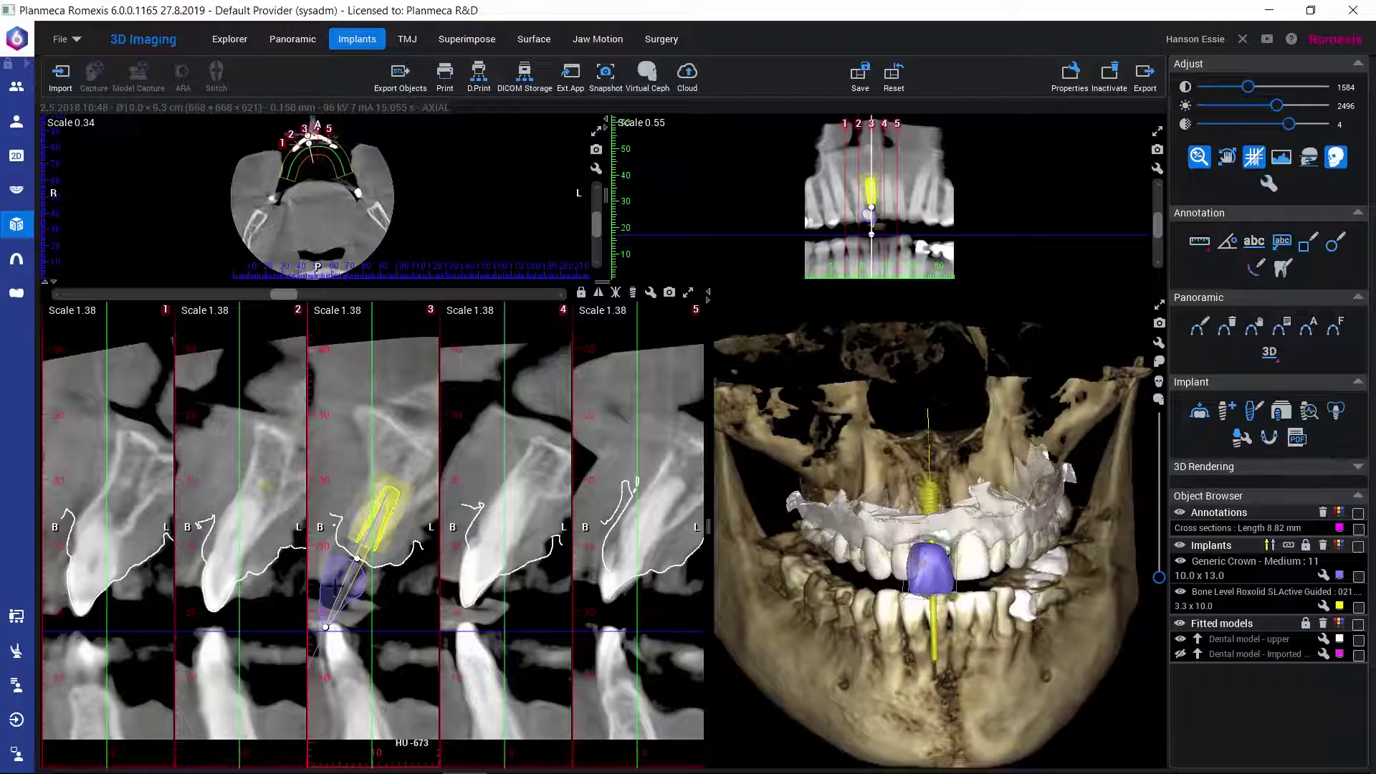
left_click_drag(856, 651, 834, 628)
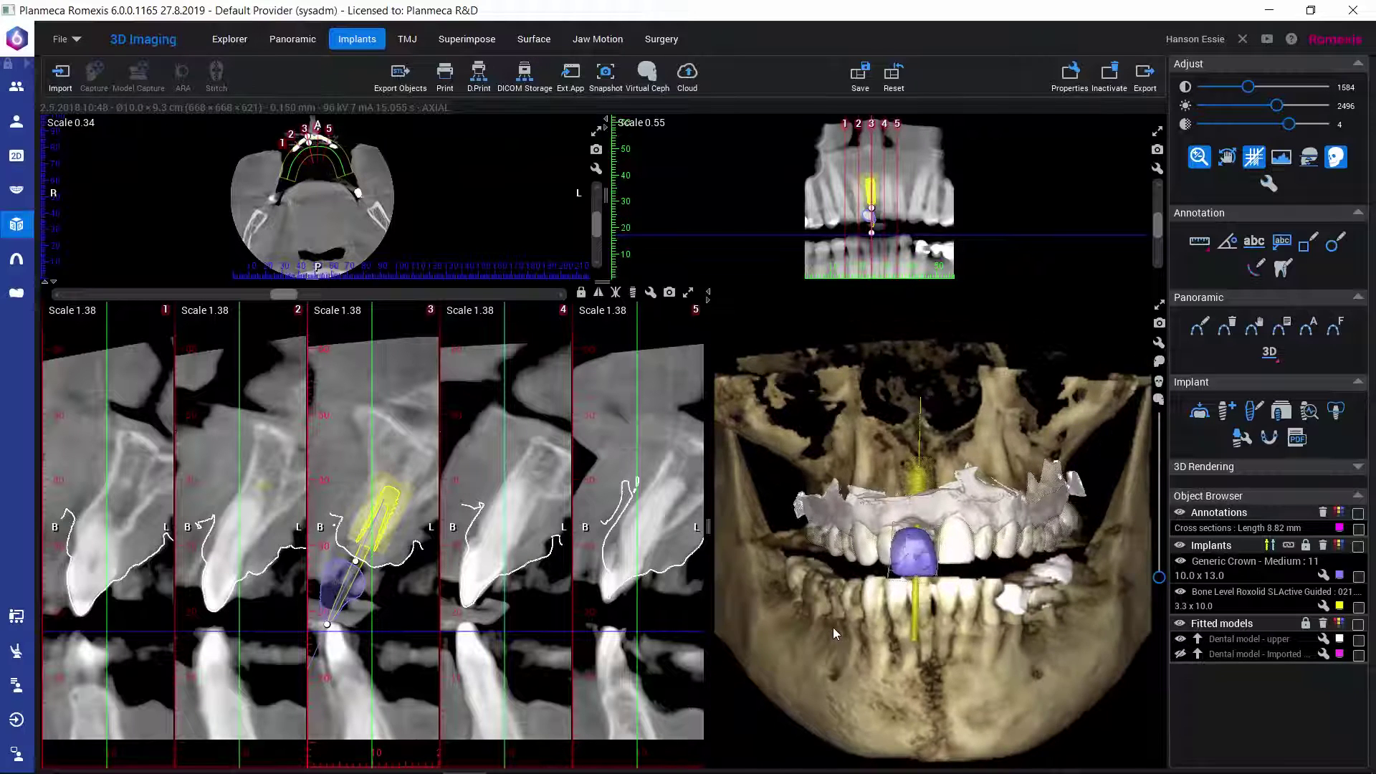
Enlarge the panoramic view, bring the crown into its slice, and raise and straighten the crown beside the adjacent incisor.
left_click_drag(588, 285, 585, 564)
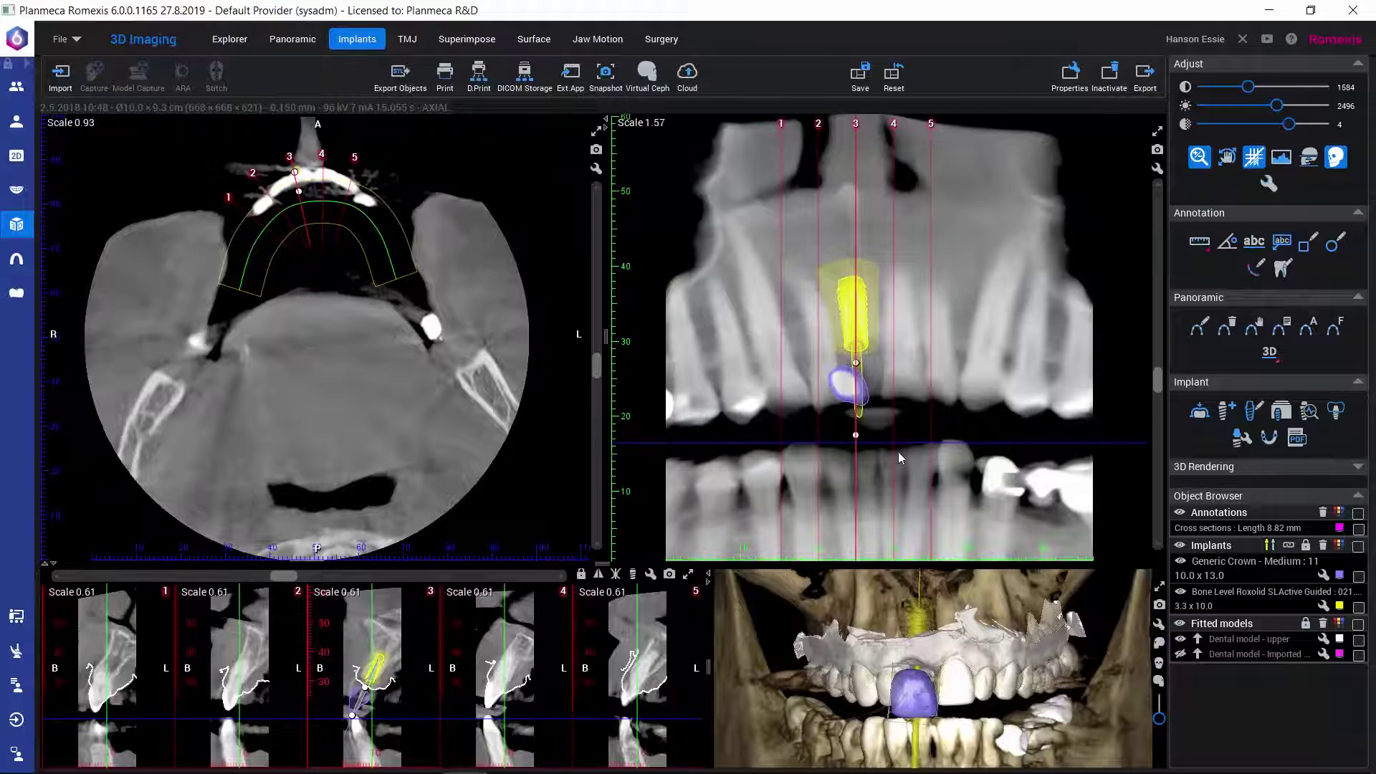
left_click_drag(1158, 379, 1161, 357)
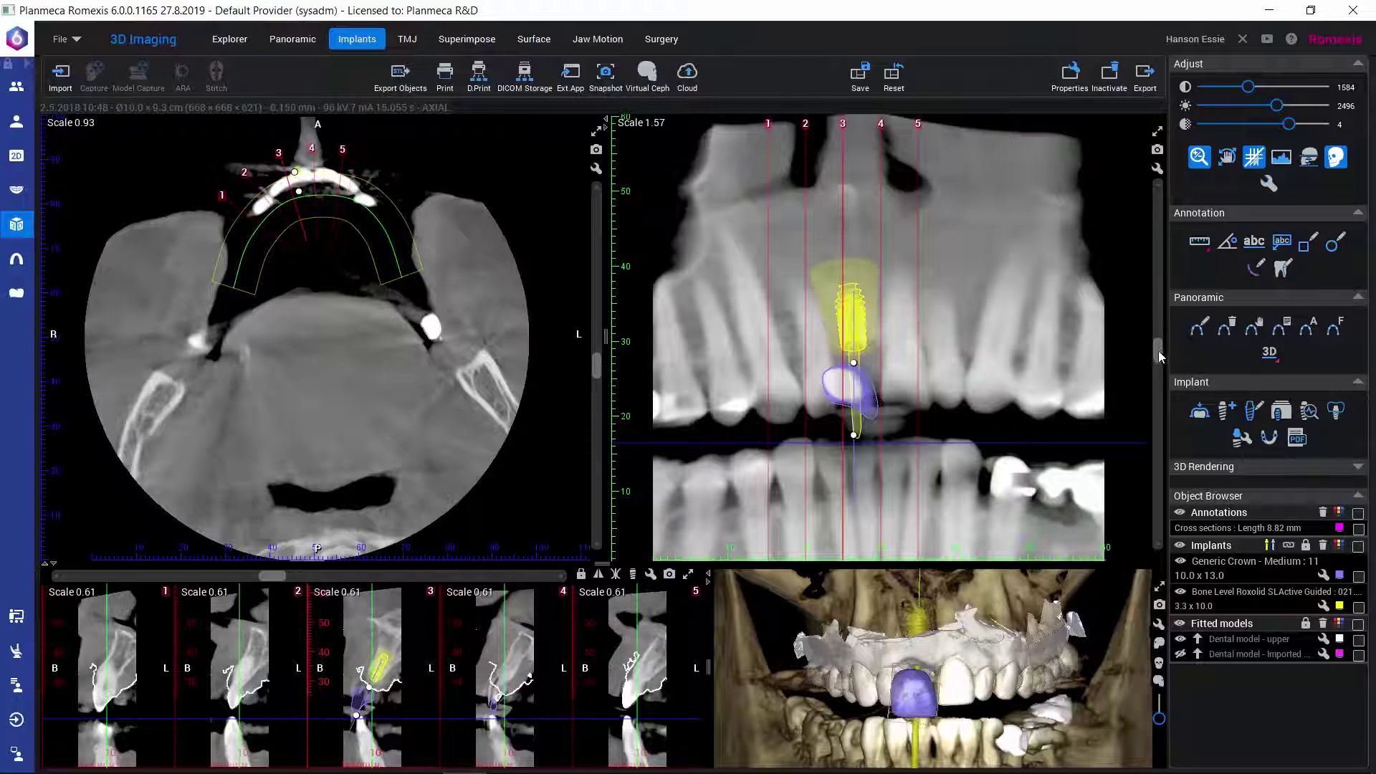
left_click_drag(1154, 308, 1155, 277)
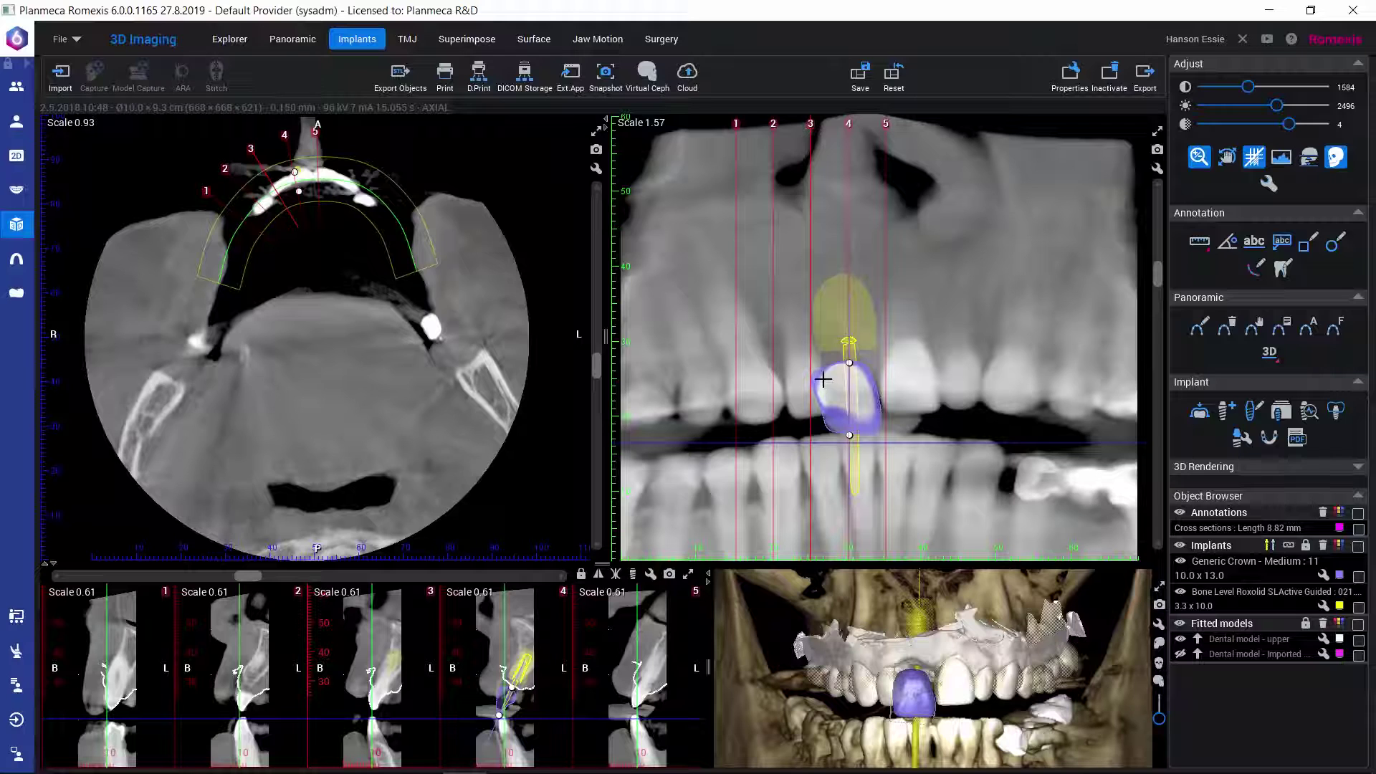
left_click_drag(822, 377, 827, 377)
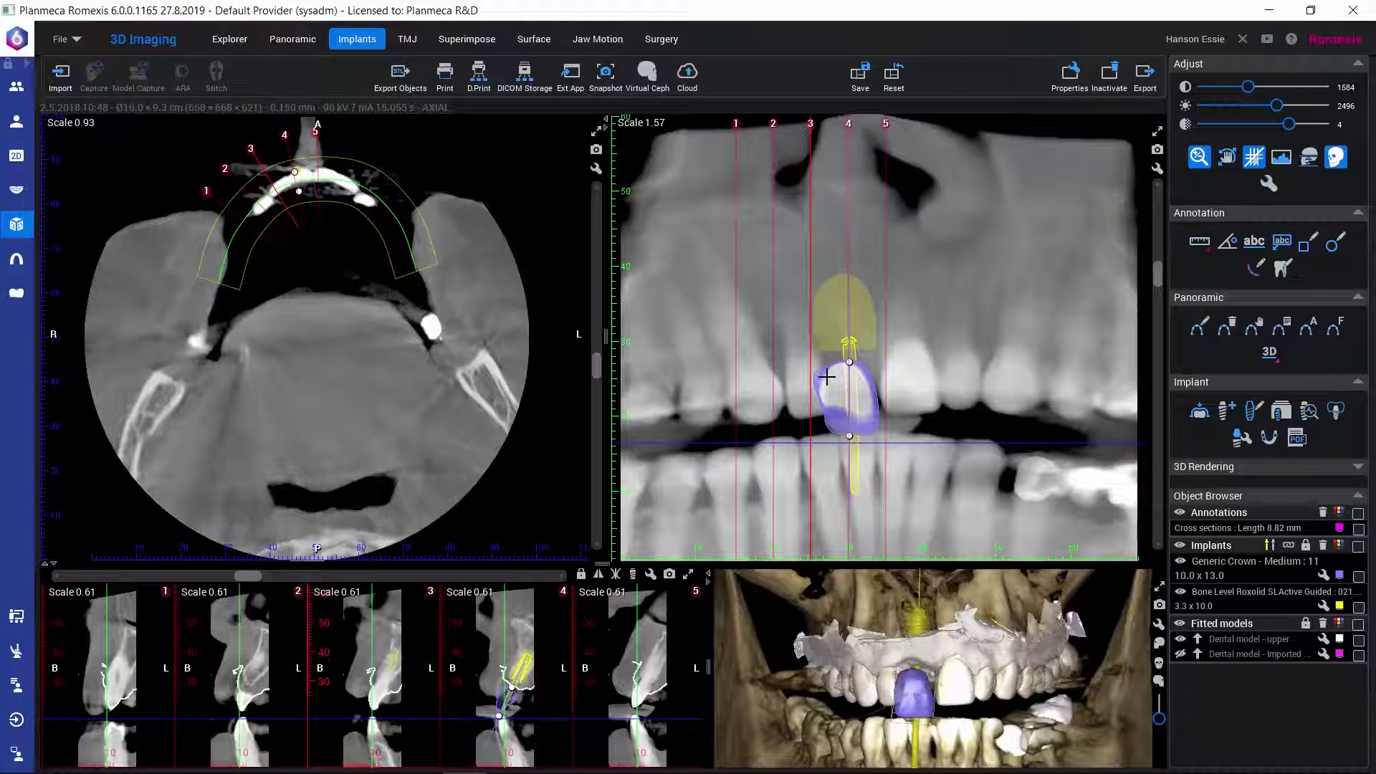
left_click_drag(842, 391, 847, 376)
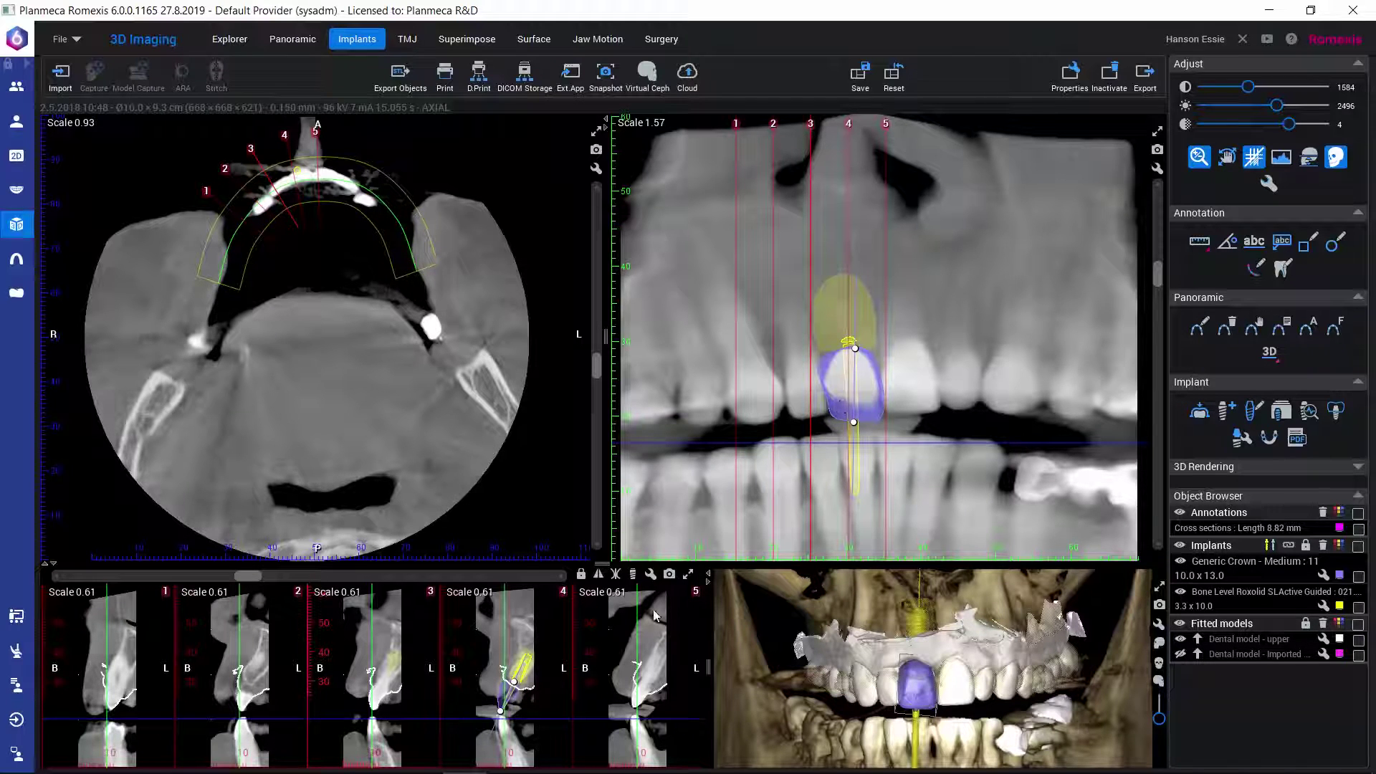
Set the crown's rotation angle to 323° so it follows the dental arch in the 3D view from below.
left_click_drag(601, 543, 598, 373)
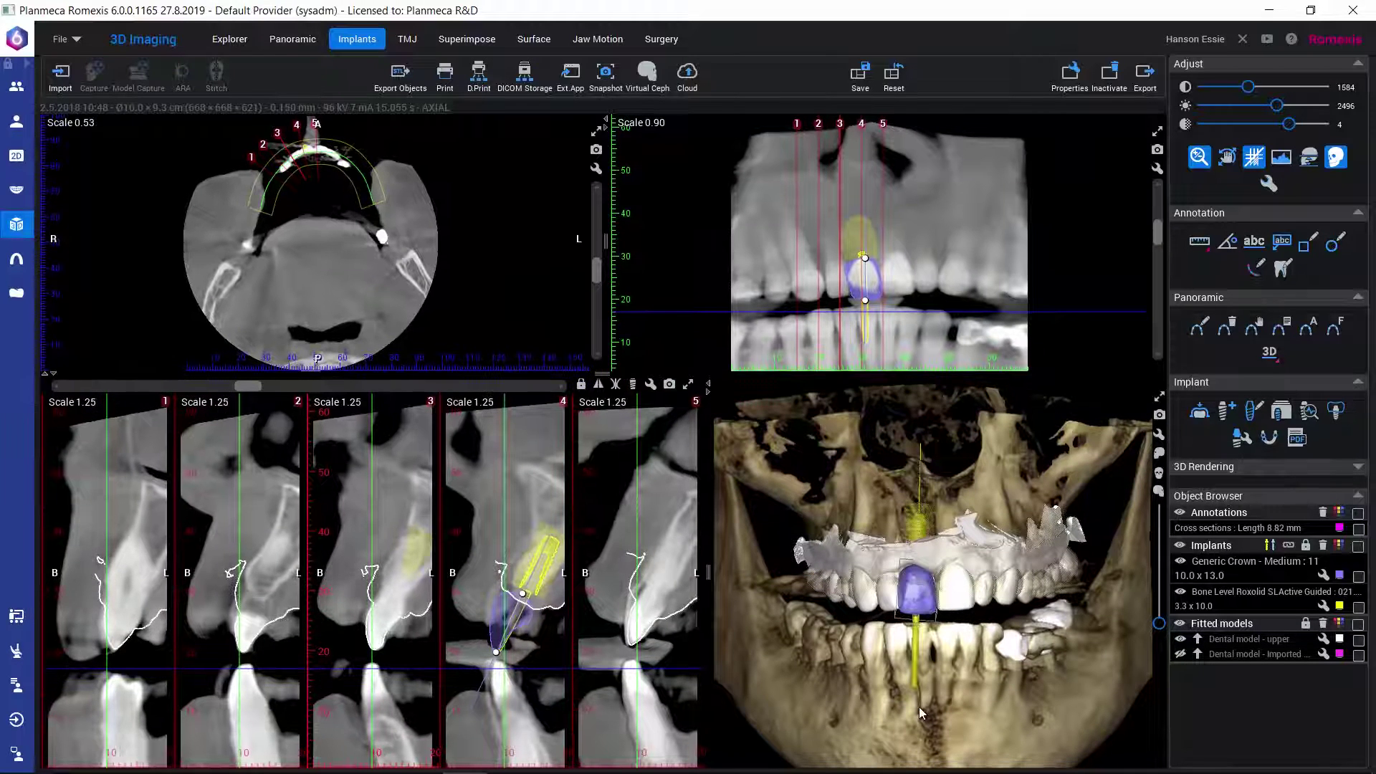
left_click_drag(890, 678, 895, 451)
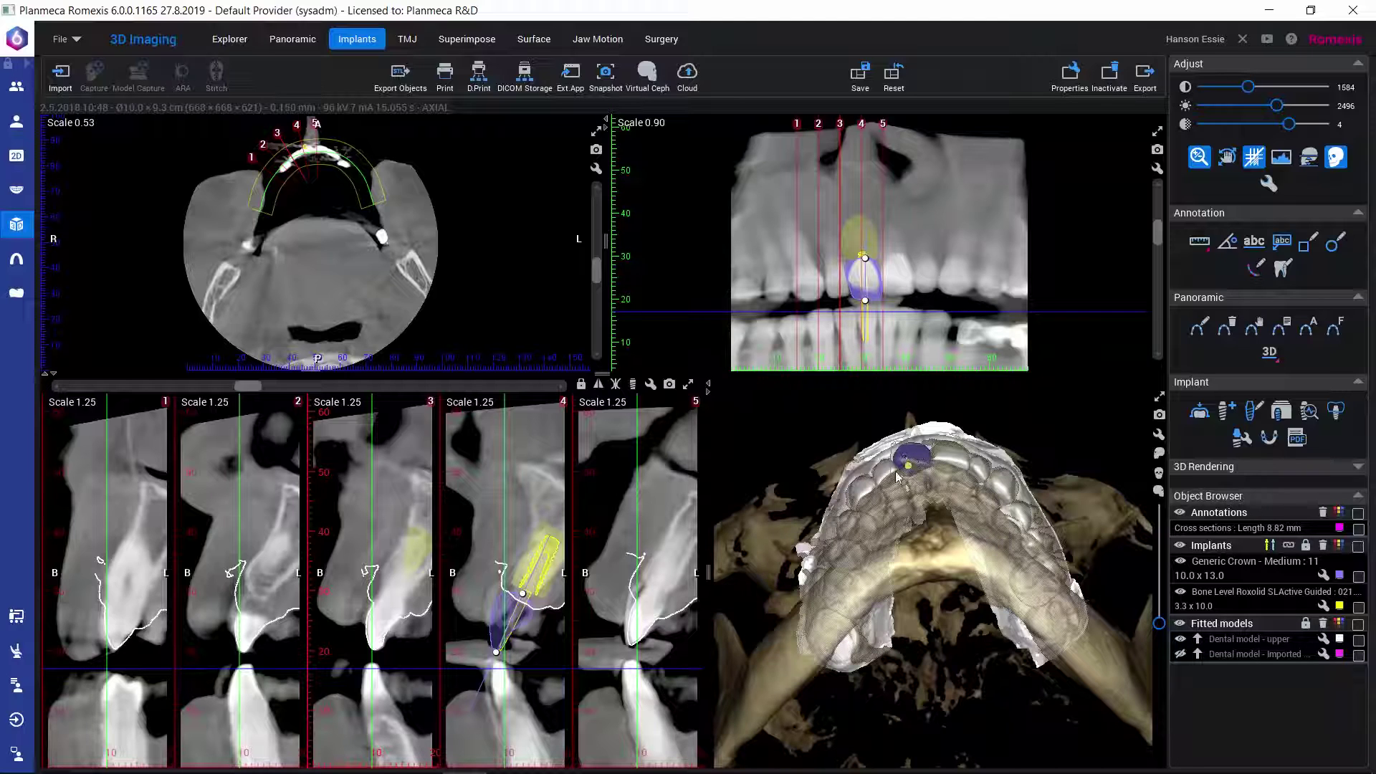
left_click(1323, 576)
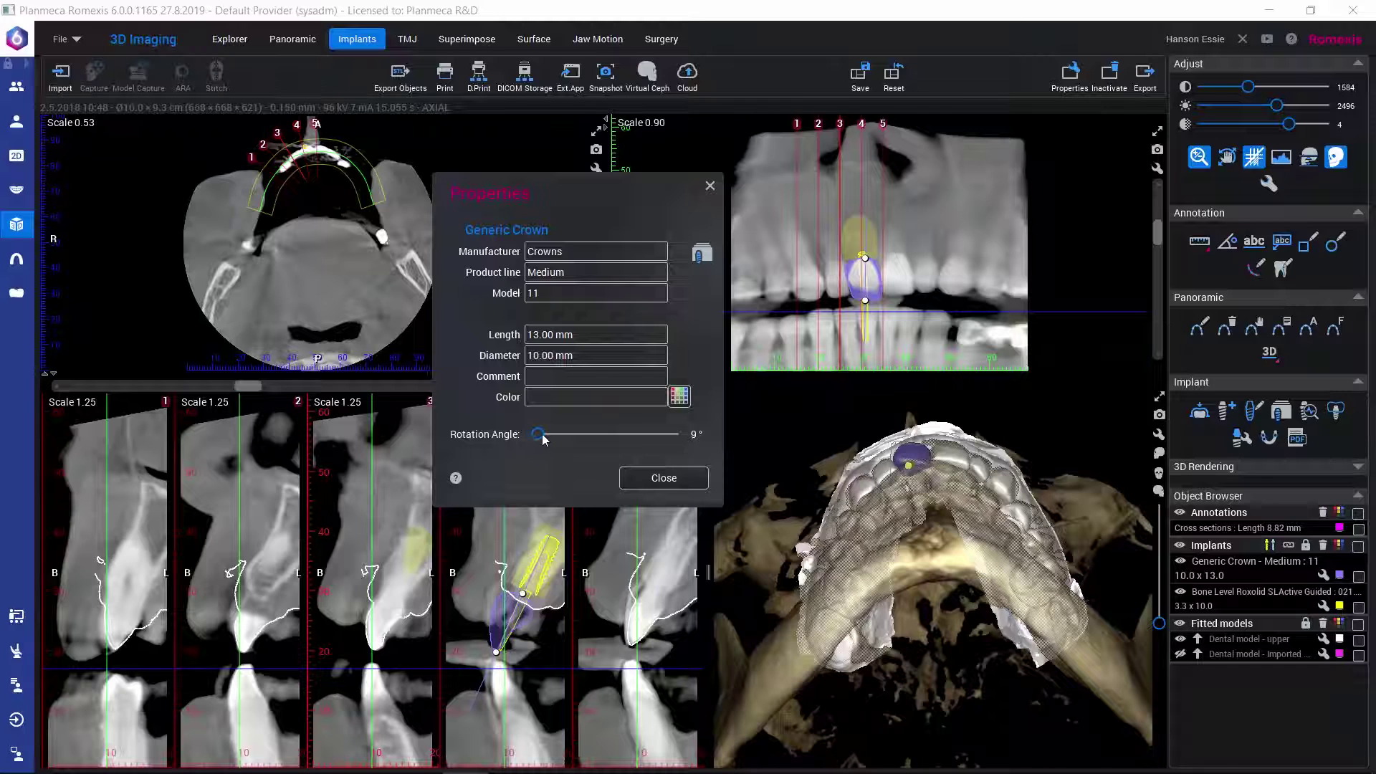
left_click_drag(542, 436, 663, 443)
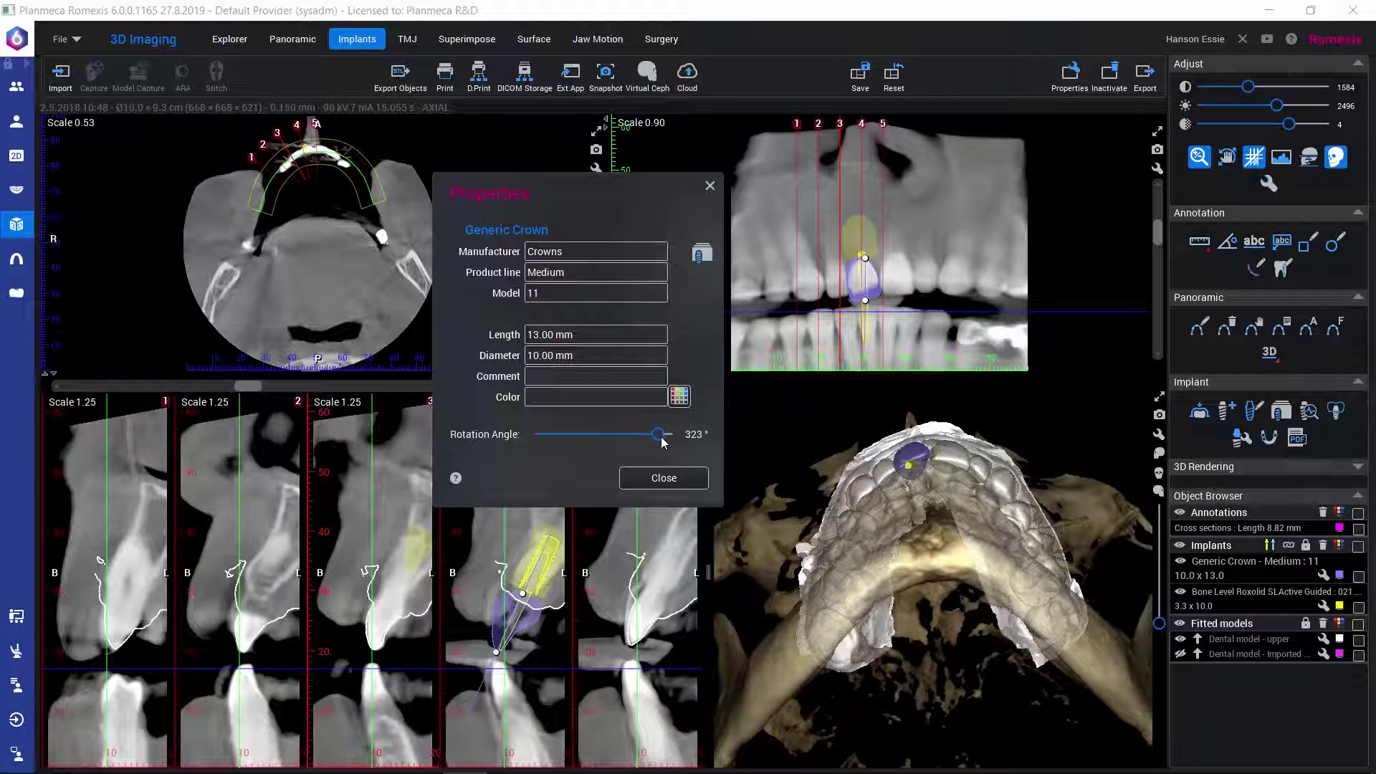
left_click(663, 478)
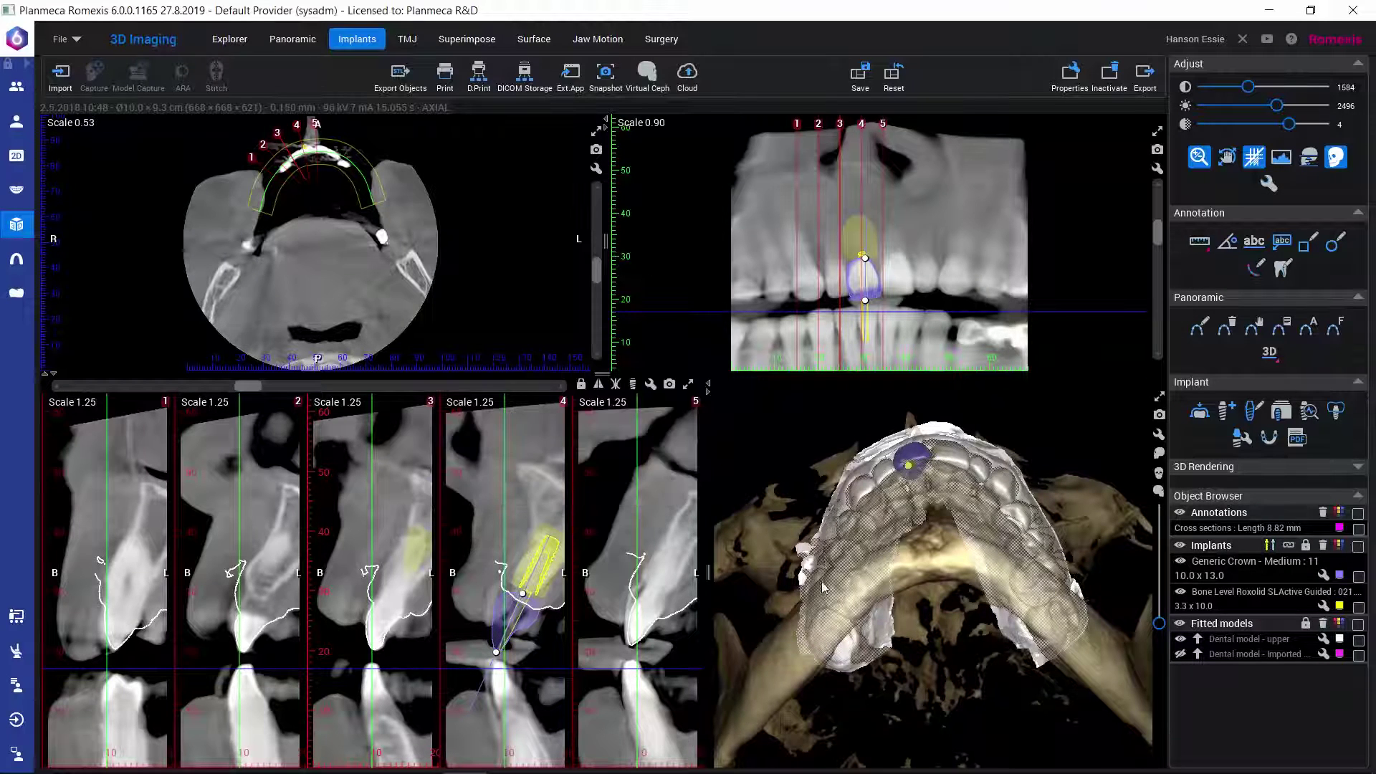
Fine-tune the crown's position in the dental arch, checking it from the front and from below in 3D.
left_click_drag(823, 588, 875, 735)
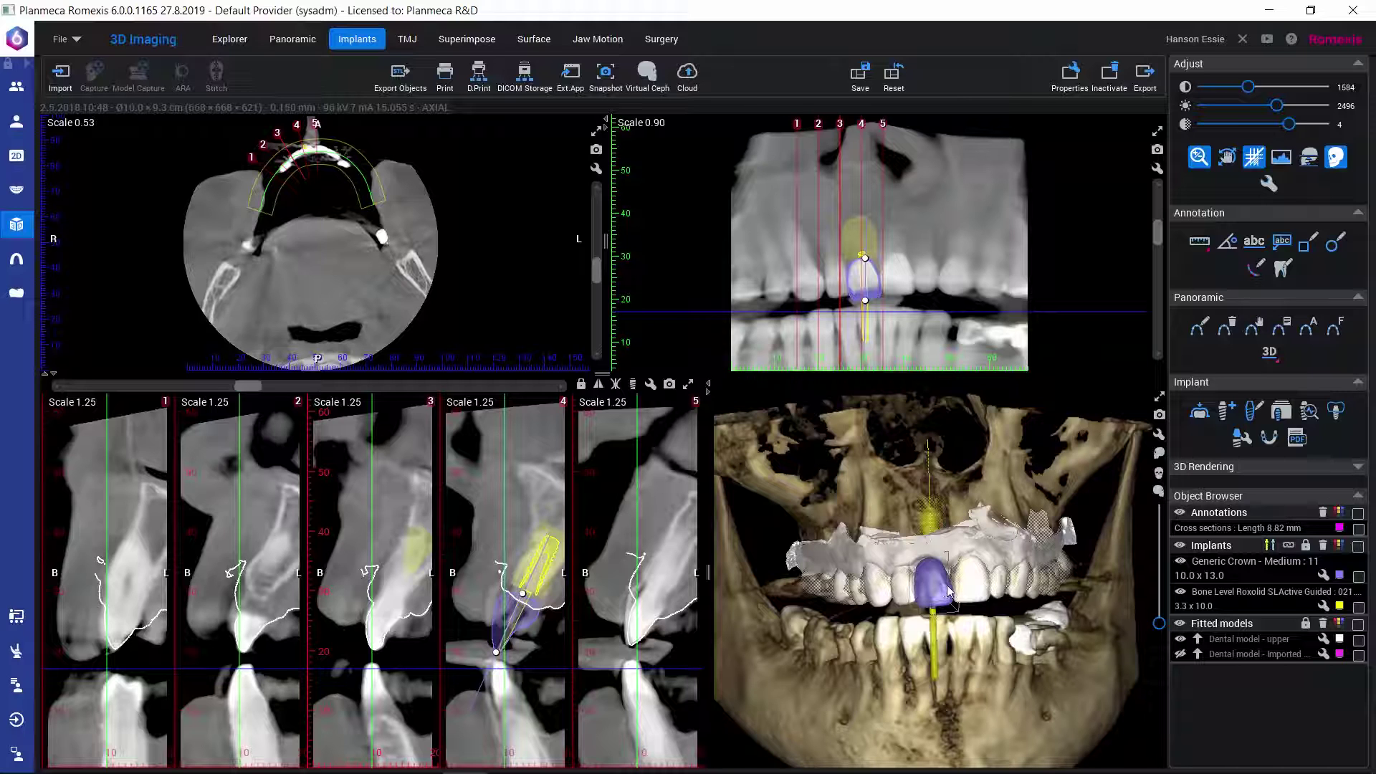
left_click_drag(891, 558, 891, 473)
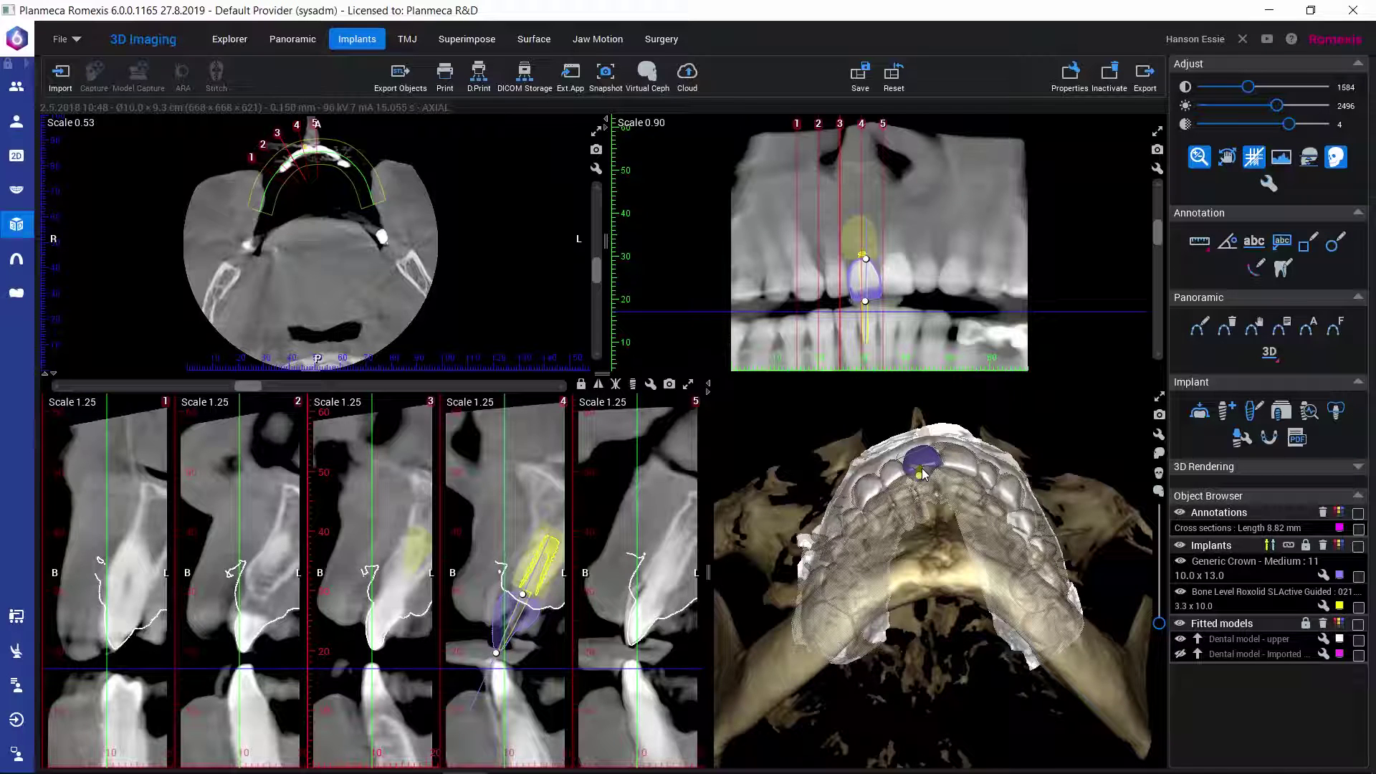
left_click_drag(922, 468, 921, 467)
left_click_drag(895, 541, 887, 768)
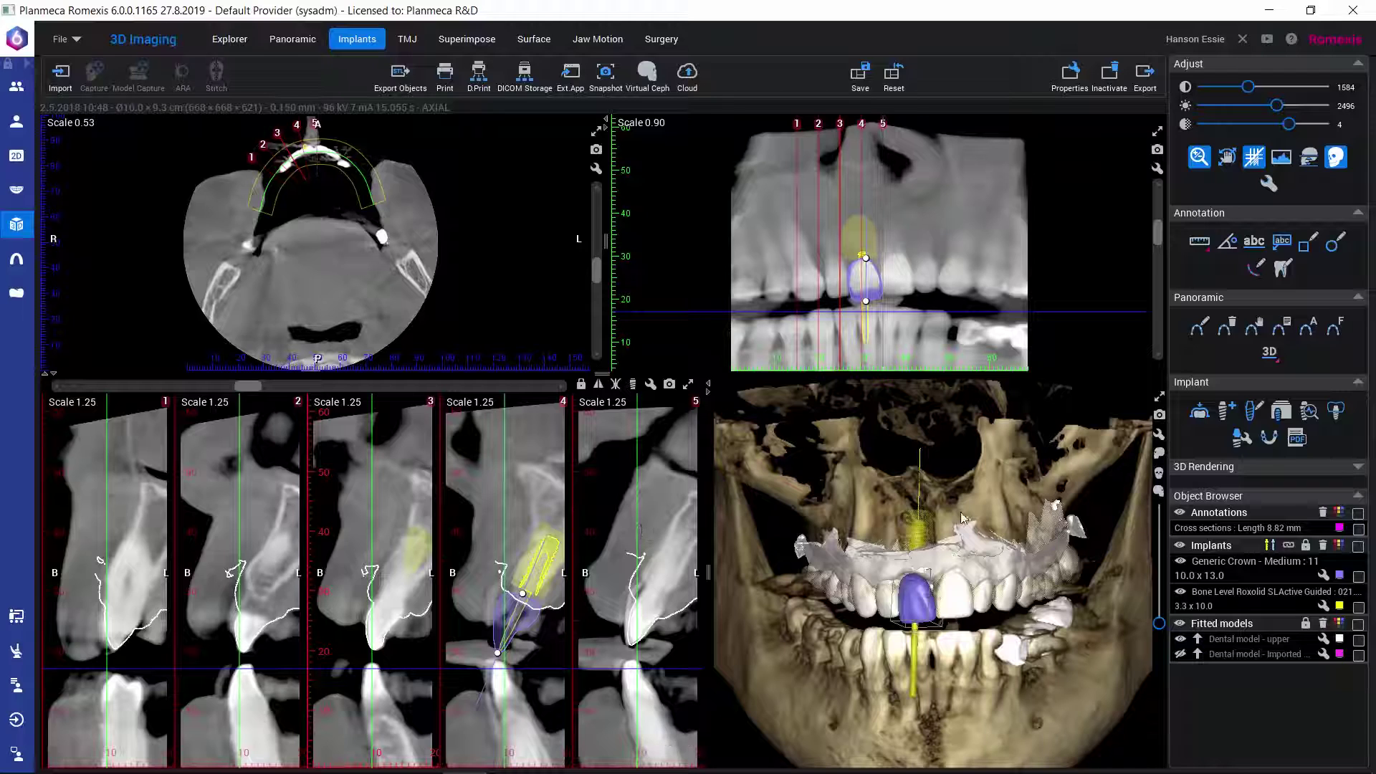
Link the crown to the implant and shift the combined implant and crown slightly in cross-section 4.
left_click(1359, 577)
left_click(1288, 547)
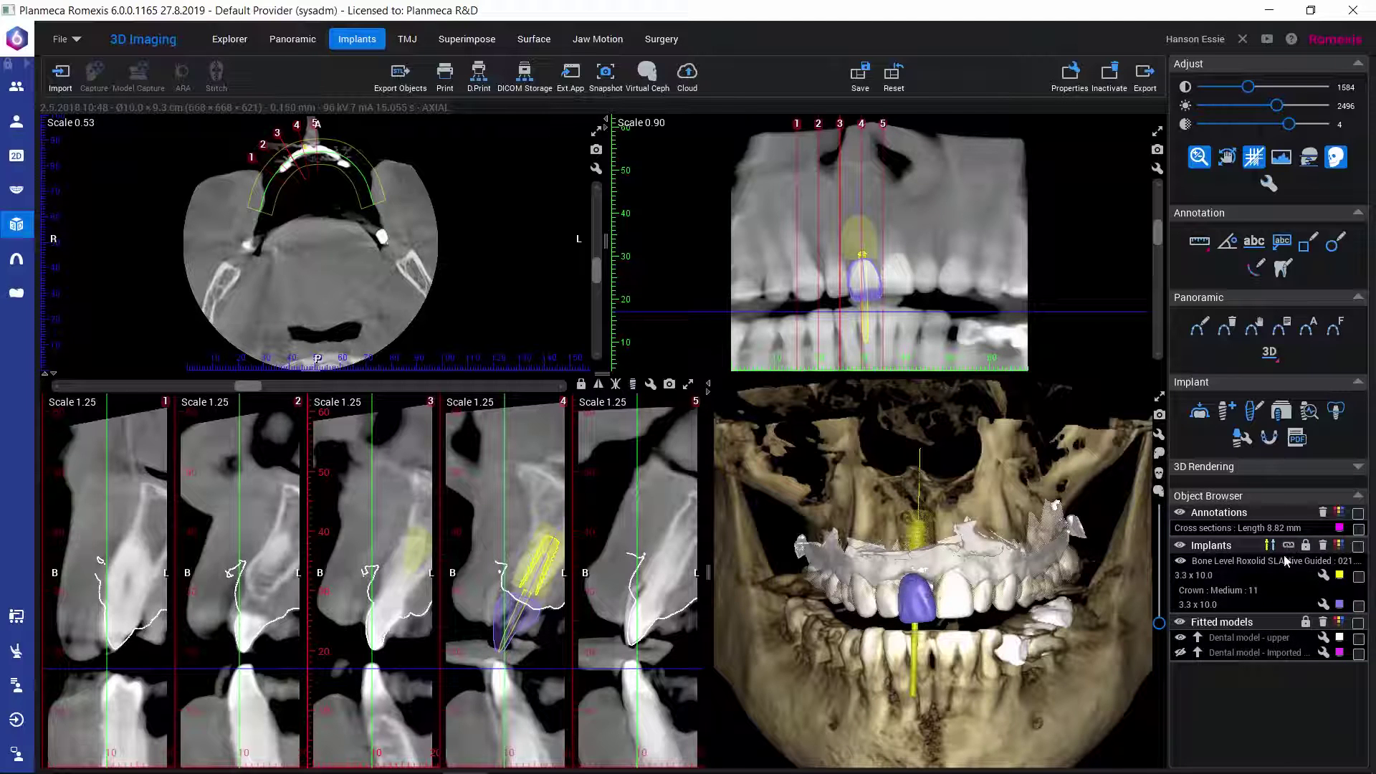
left_click(544, 567)
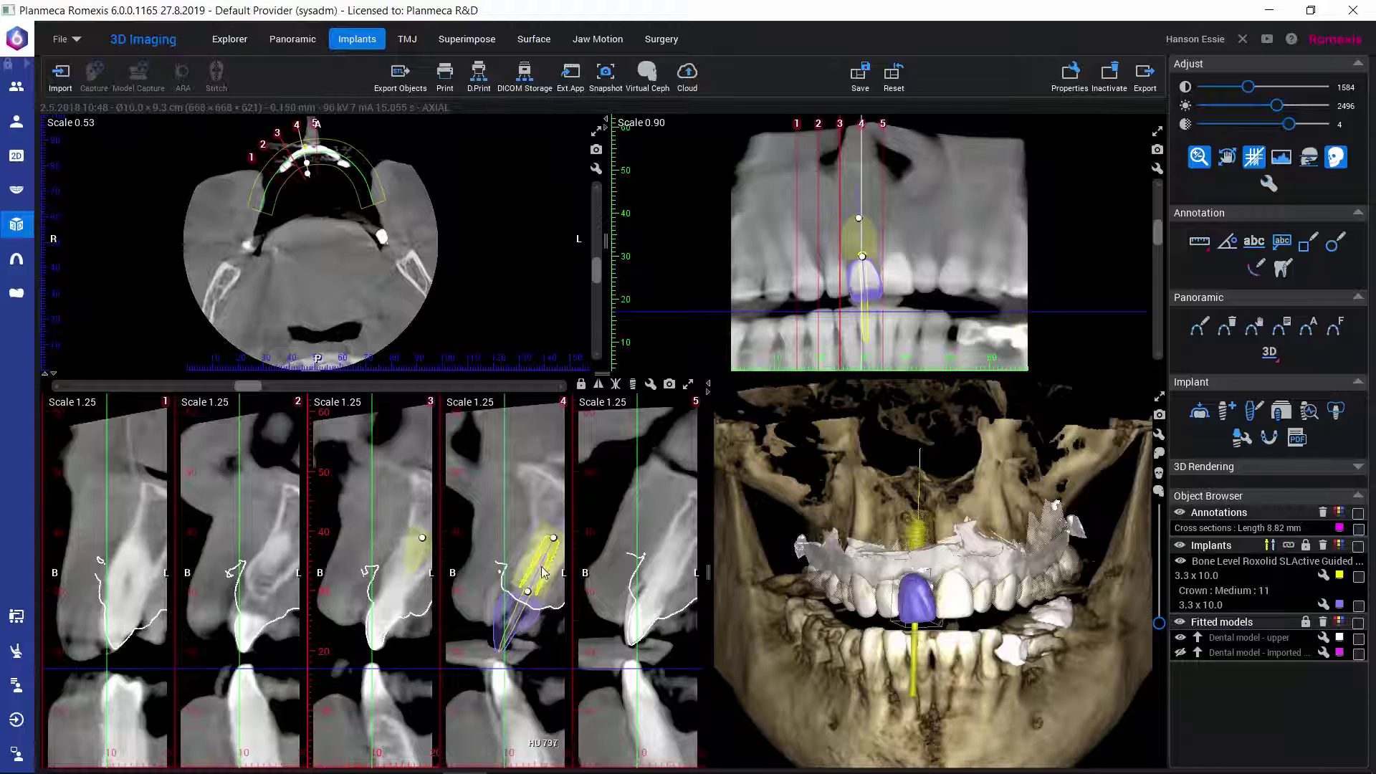
left_click_drag(542, 574, 539, 571)
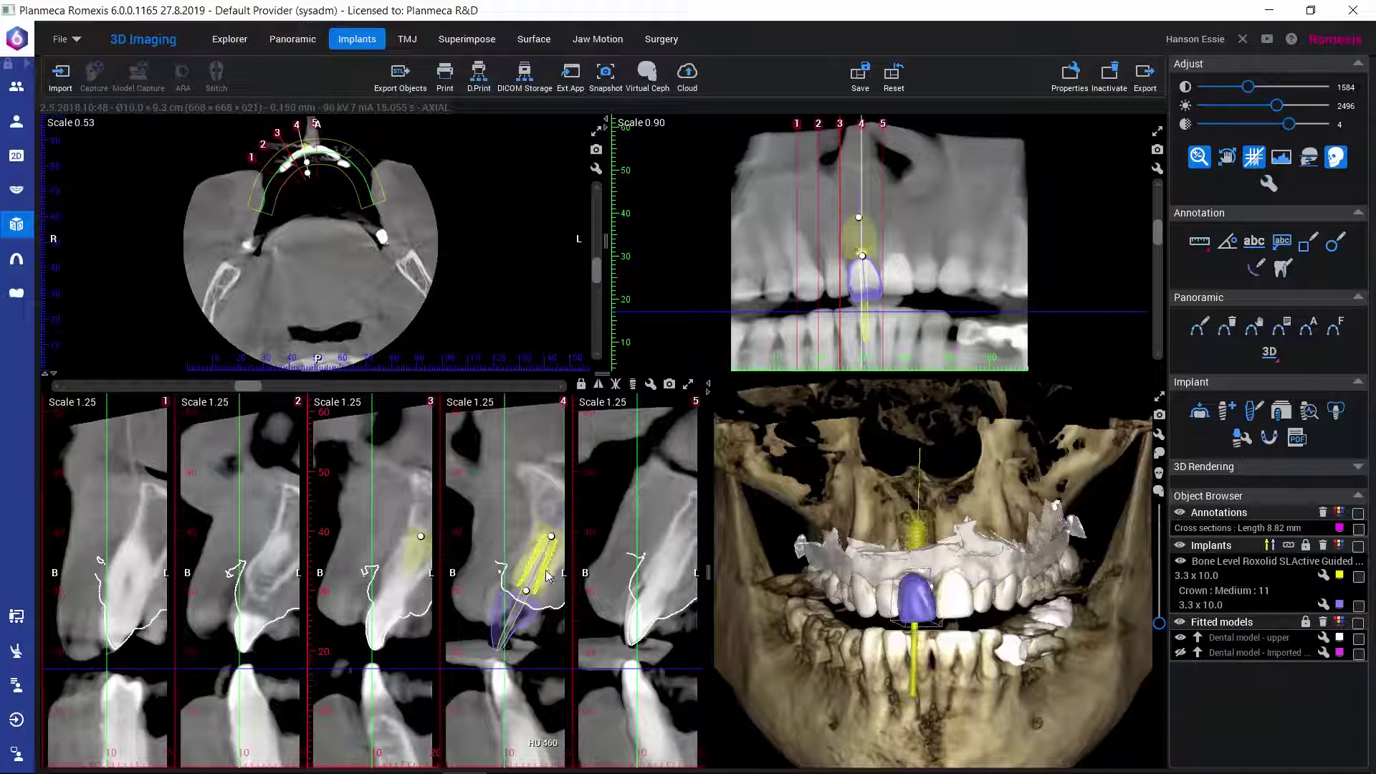
Unlink the crown from the implant so that they are separate objects.
left_click(1359, 576)
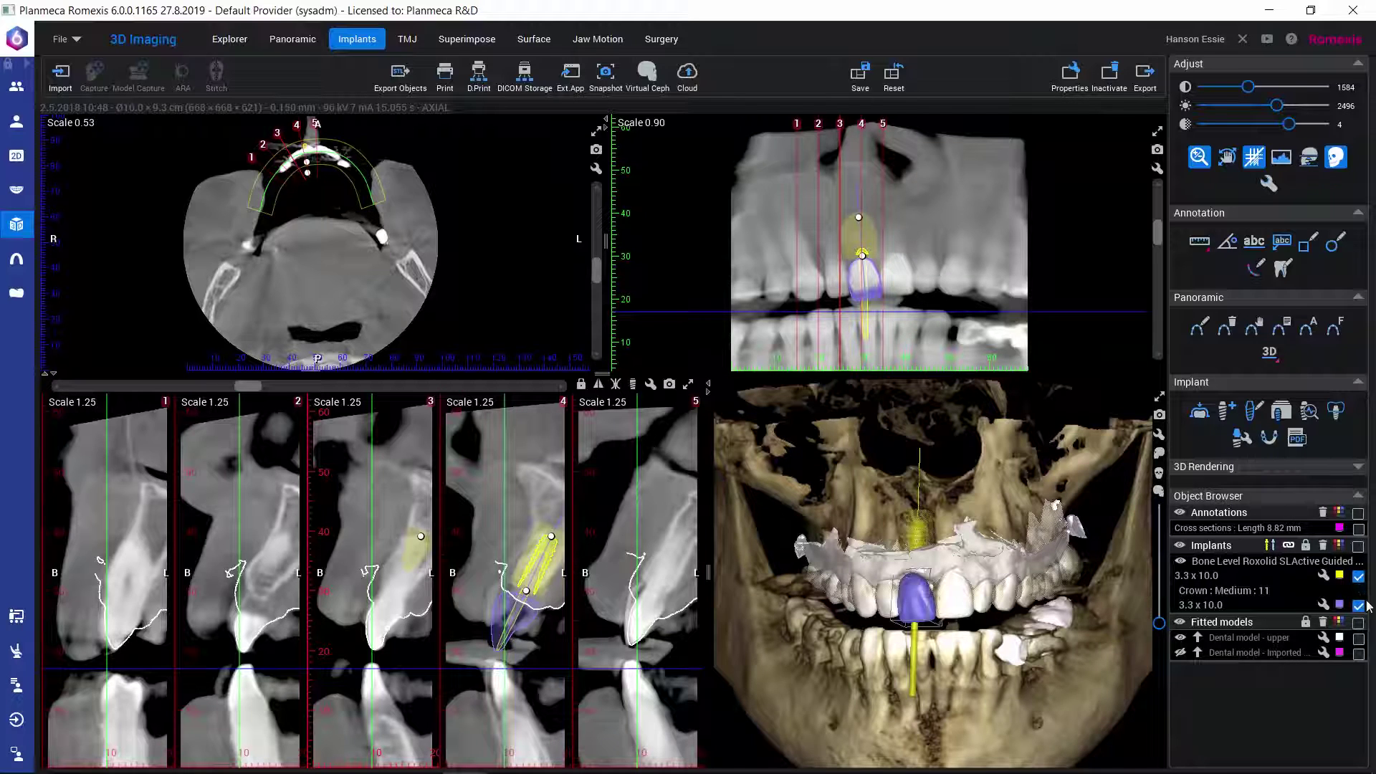
left_click(1288, 546)
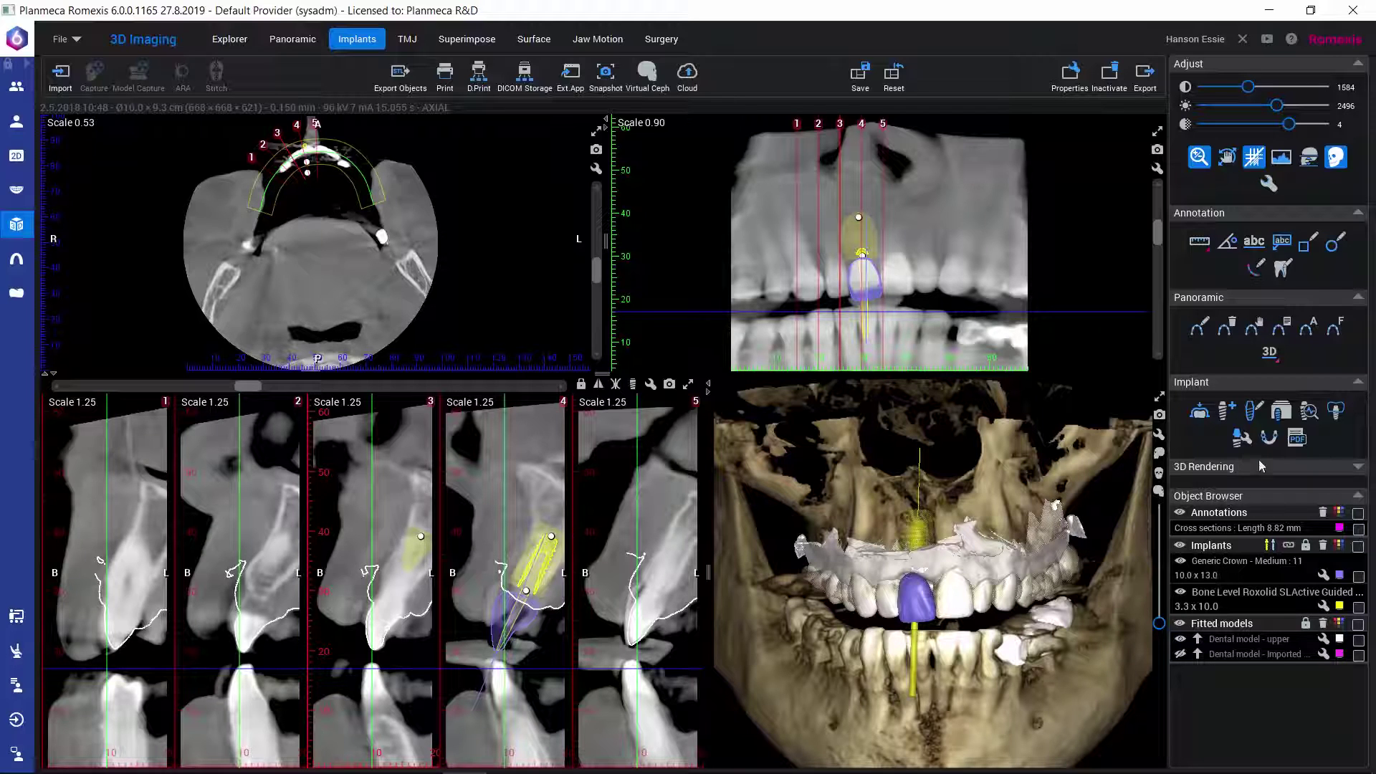
Preview the Camlog Temporary abutment K2208.5000 in the abutment library without attaching it.
left_click(1282, 411)
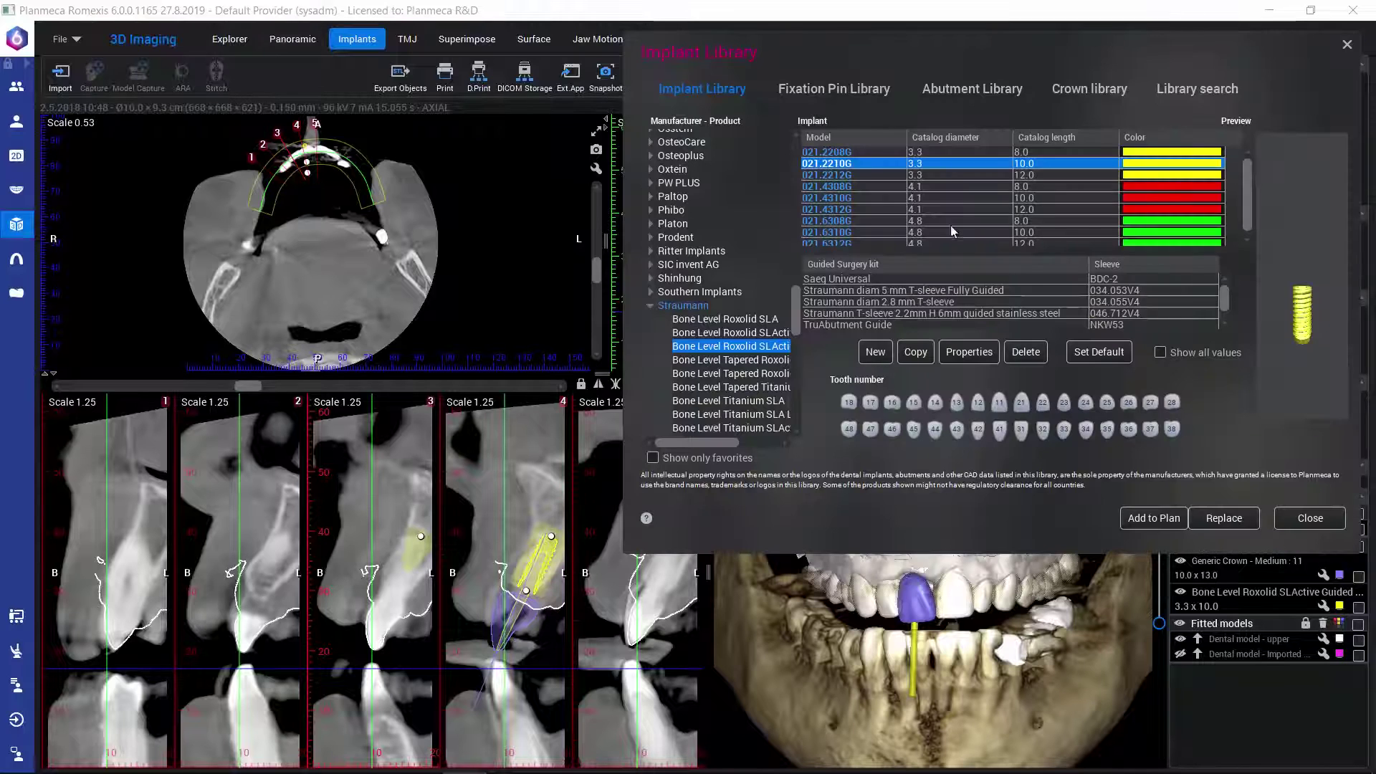
left_click(999, 91)
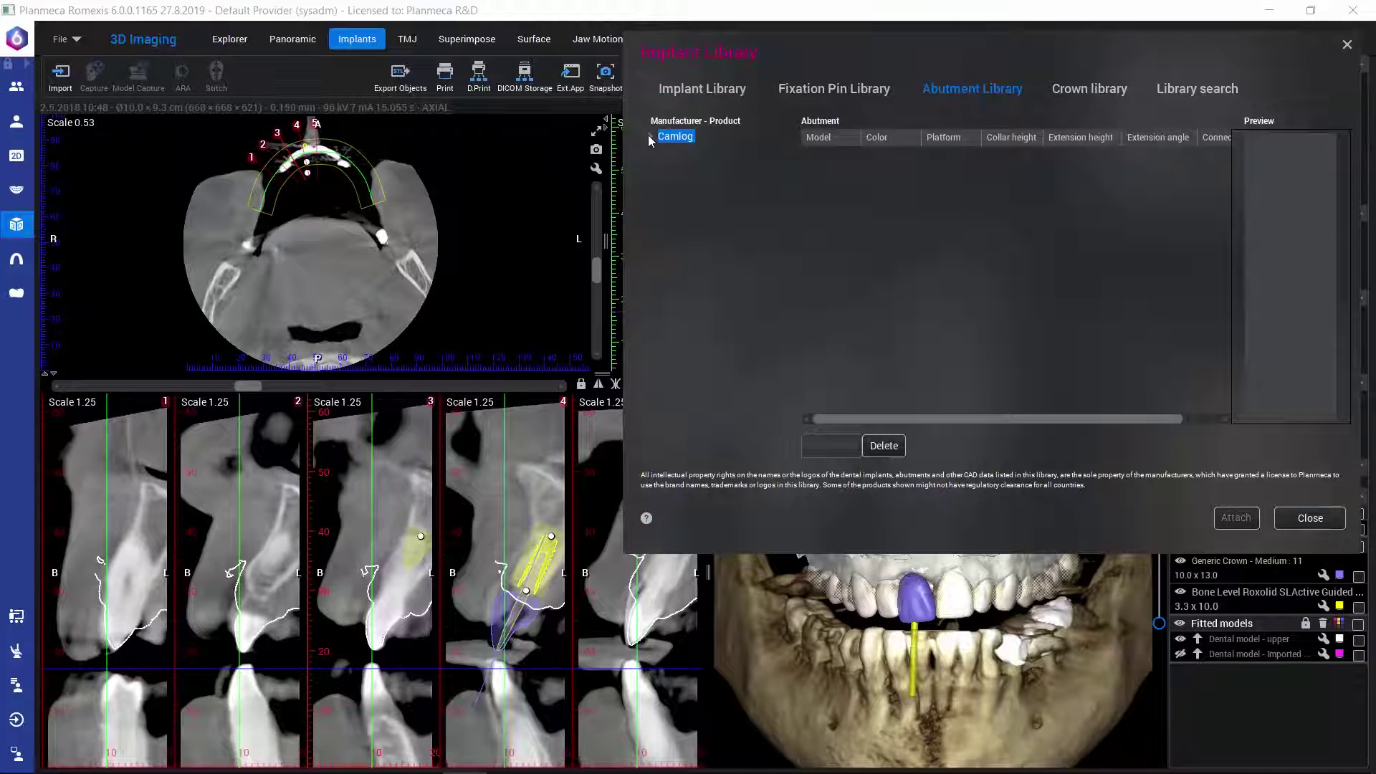
left_click(651, 138)
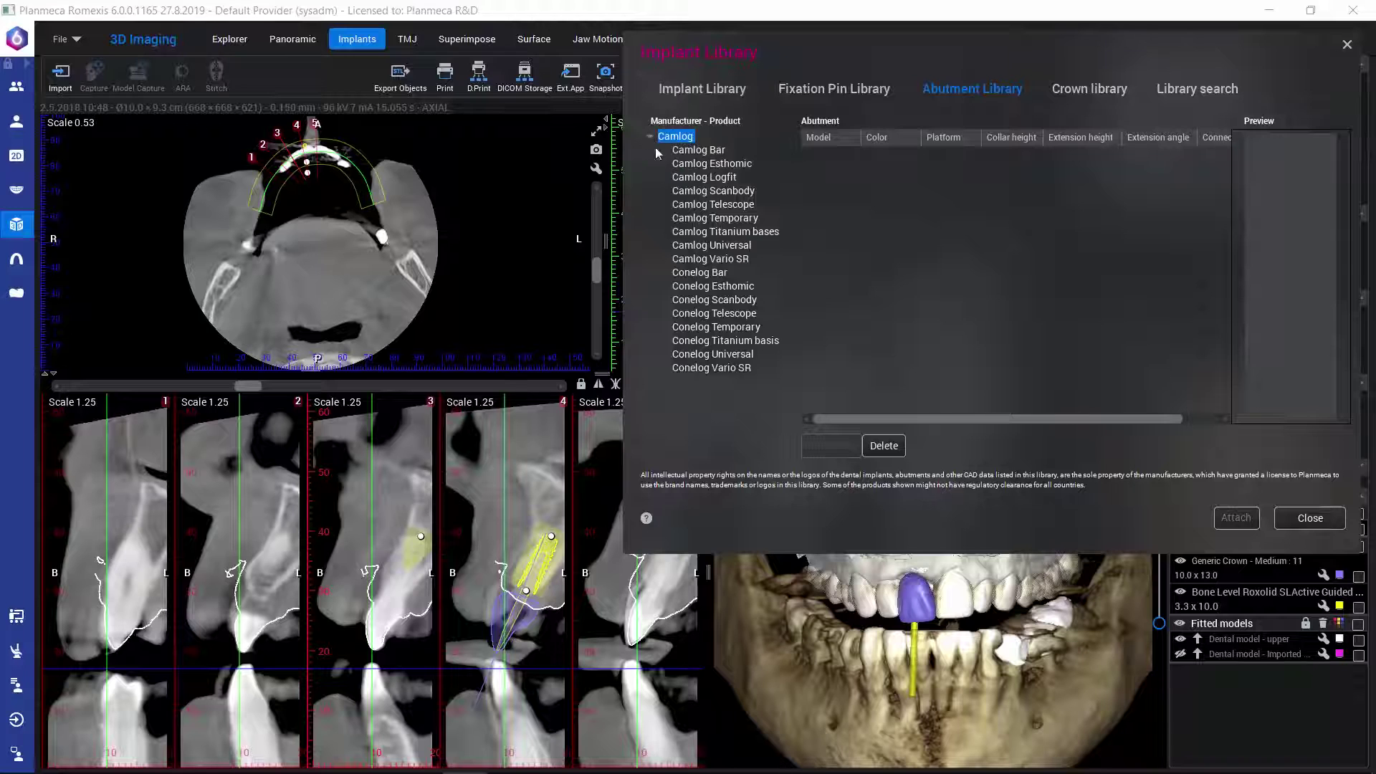
left_click(696, 219)
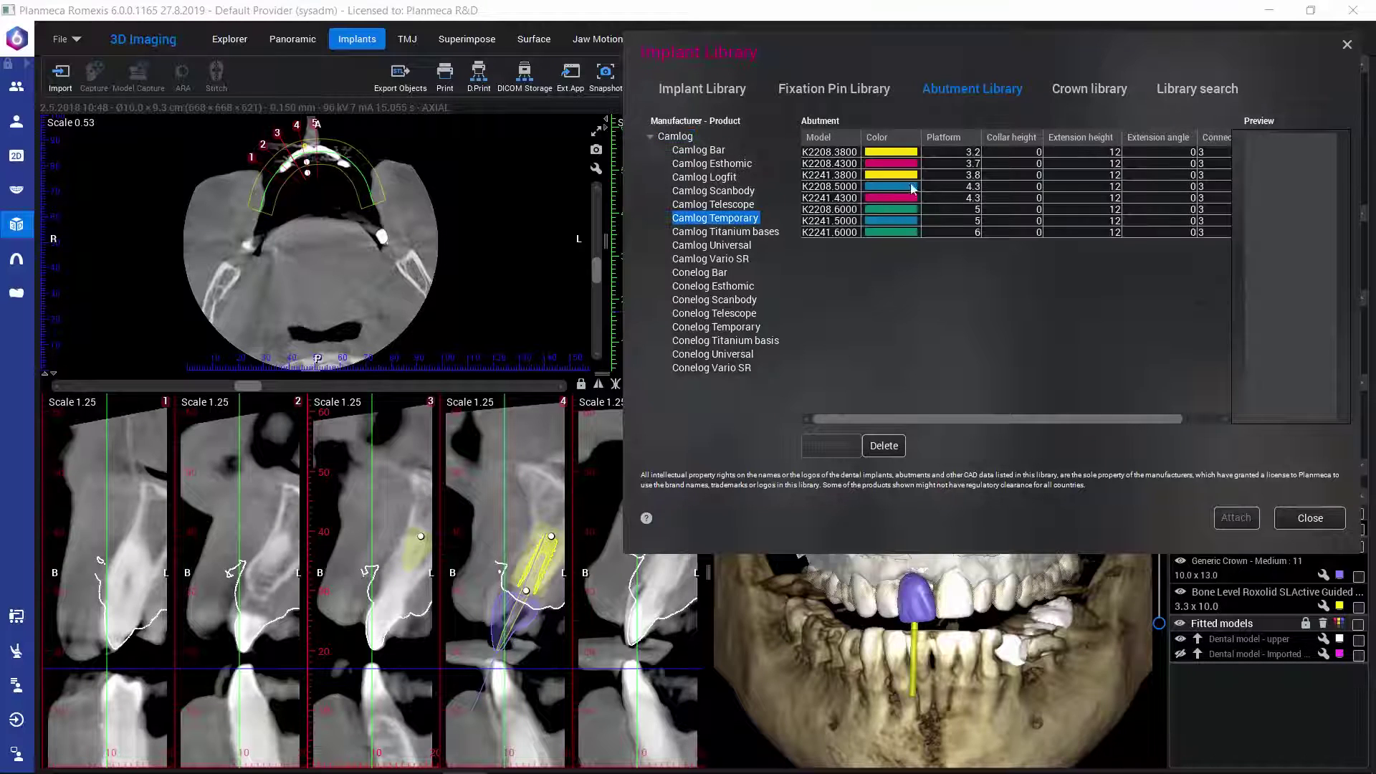
left_click(948, 189)
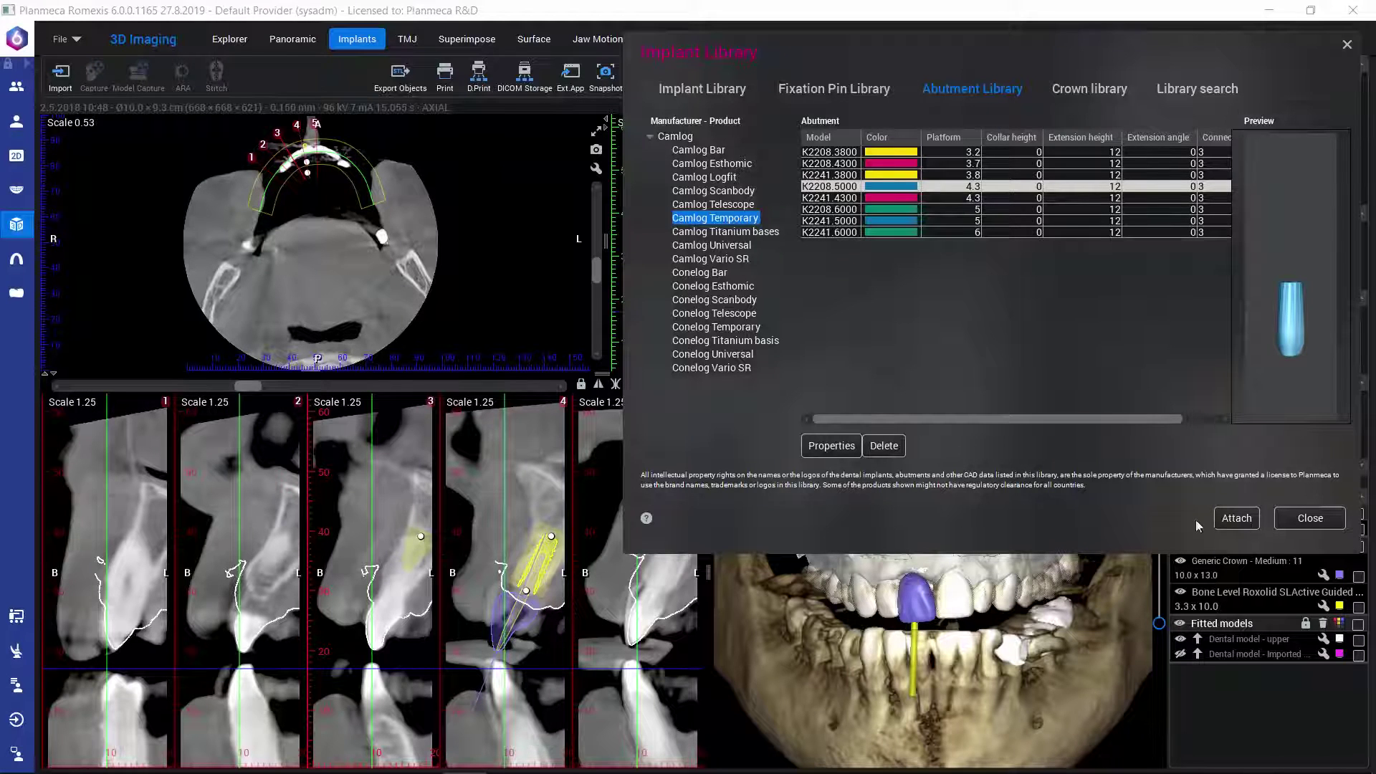
left_click(1304, 520)
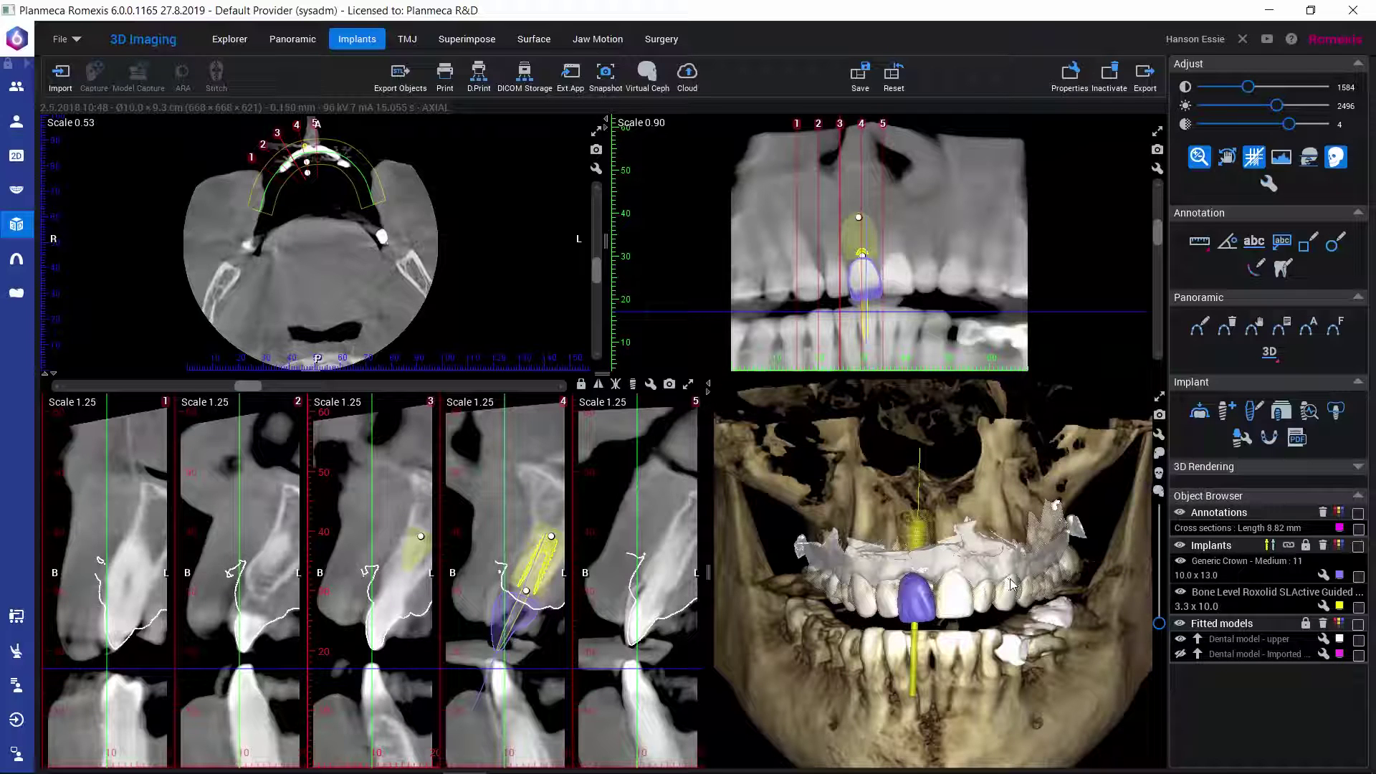
Design a generic abutment with a 3.00 mm occlusal diameter and a 10° extension angle, and inspect its shape in the 3D preview.
left_click(1242, 437)
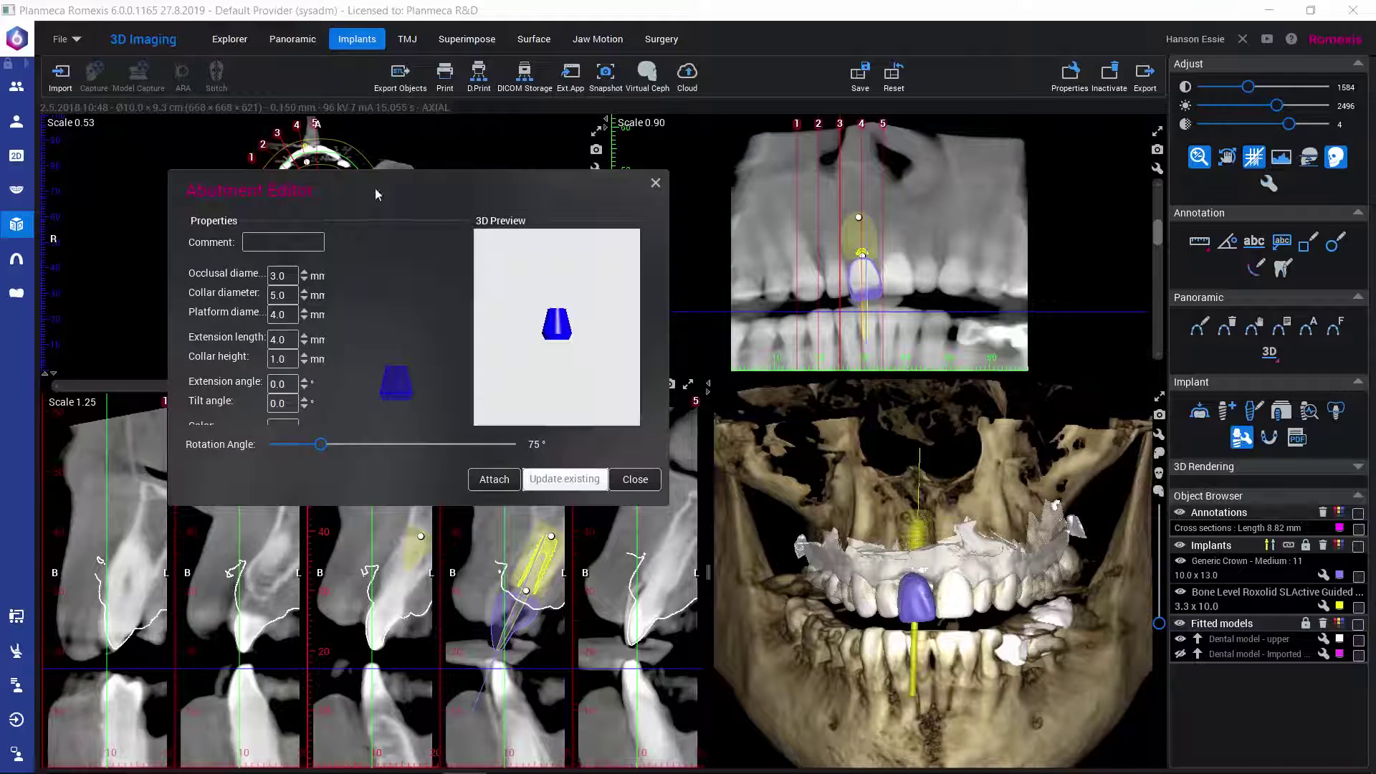
left_click_drag(378, 194, 437, 326)
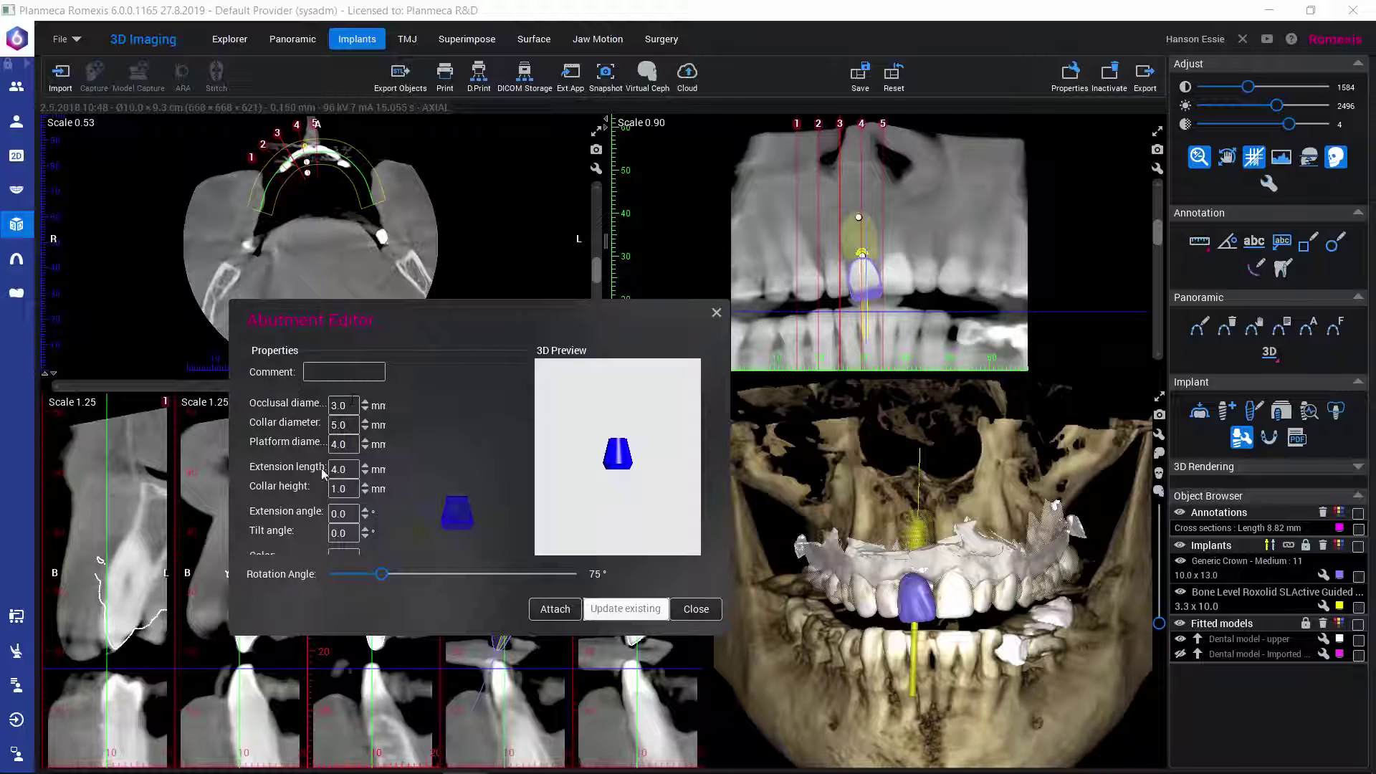
left_click(366, 409)
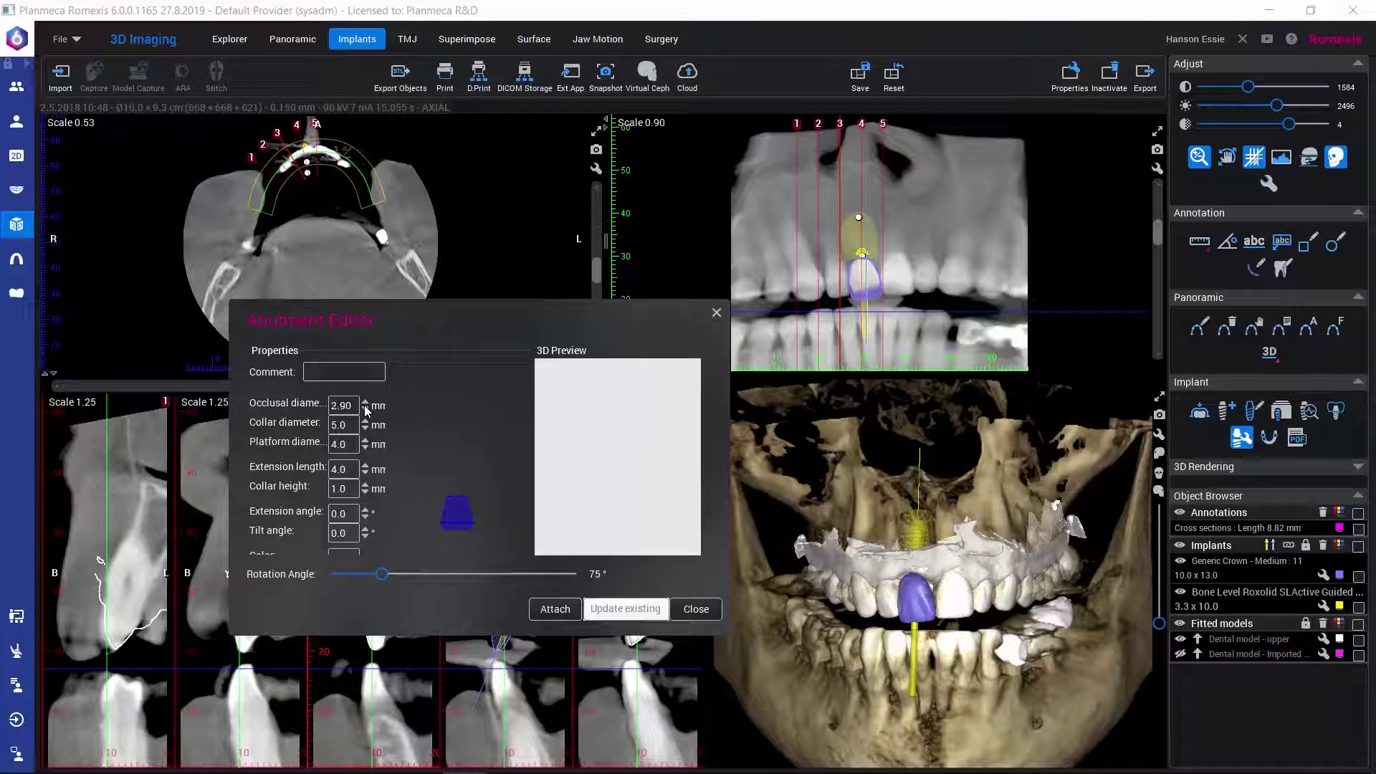
left_click(366, 403)
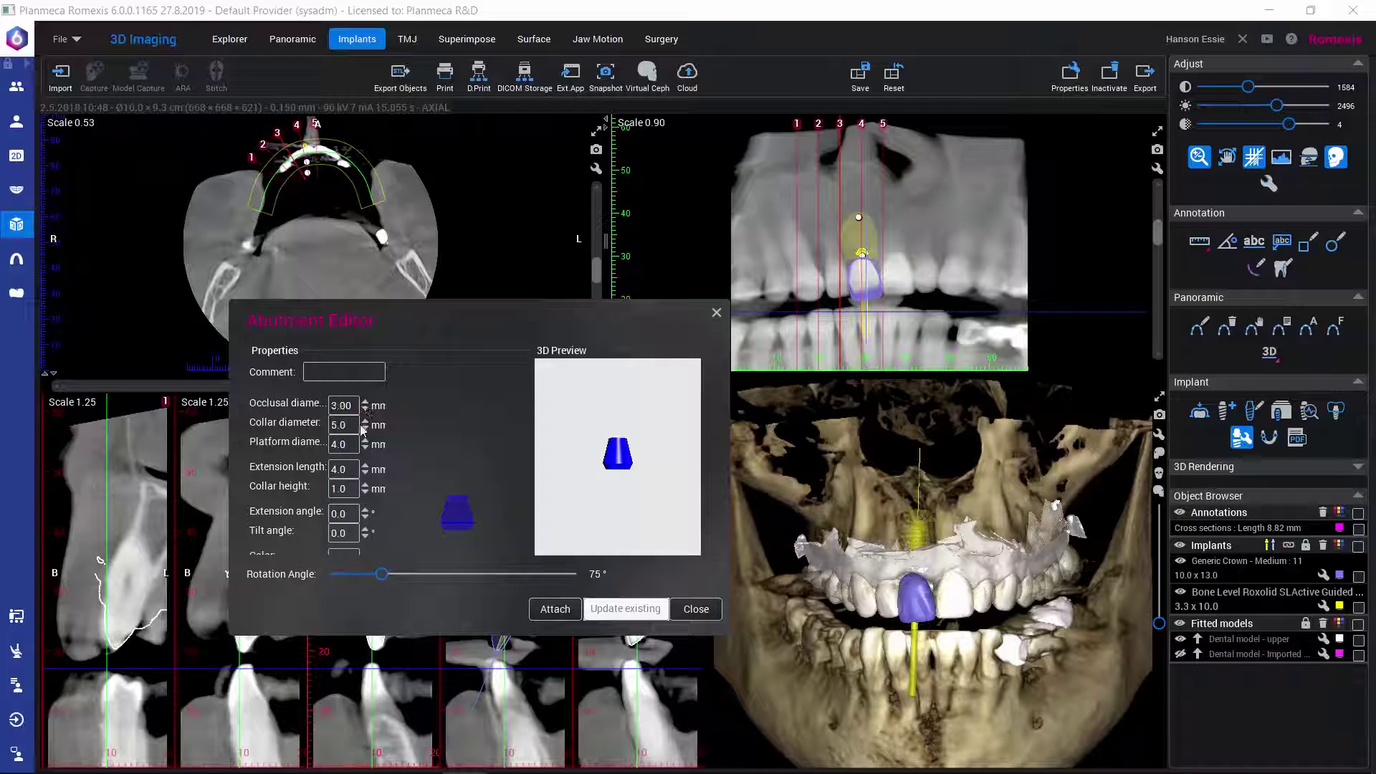
left_click(366, 511)
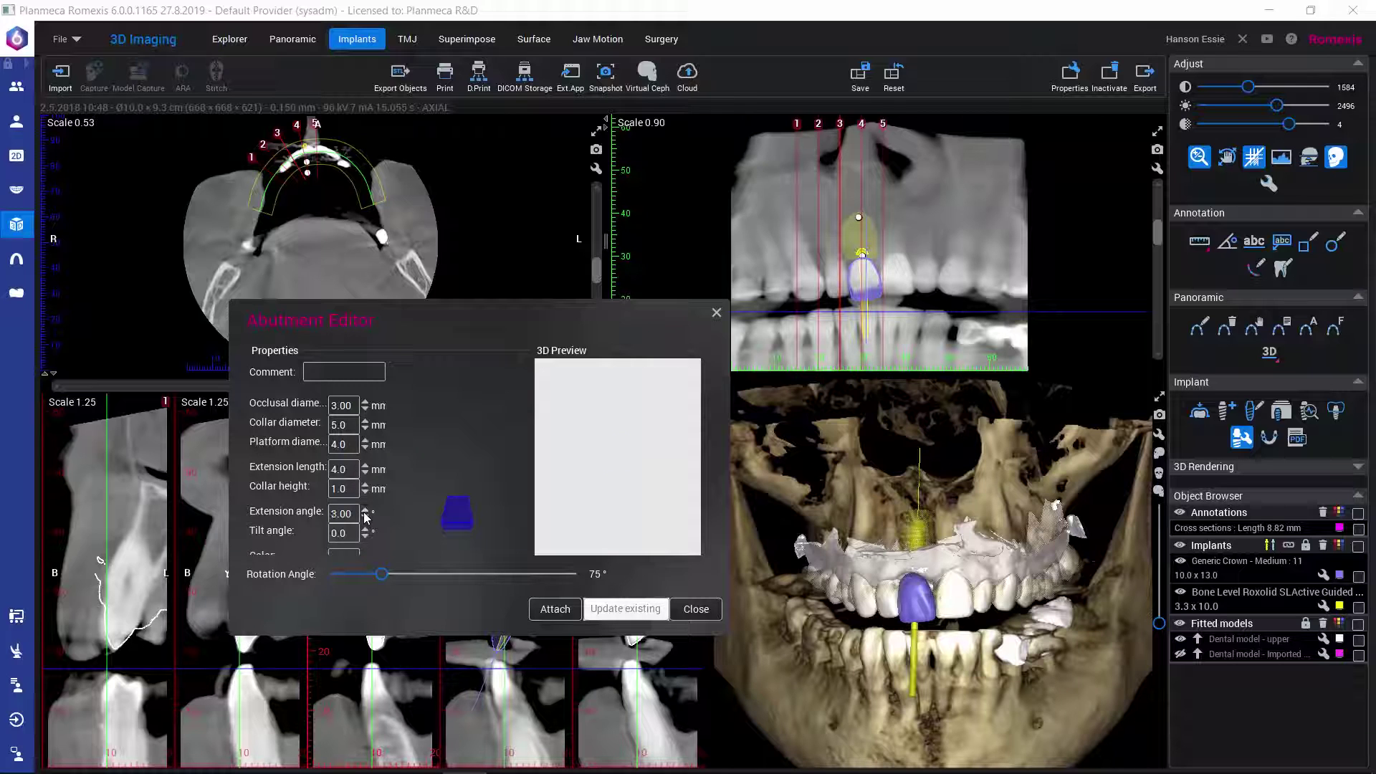
left_click(366, 511)
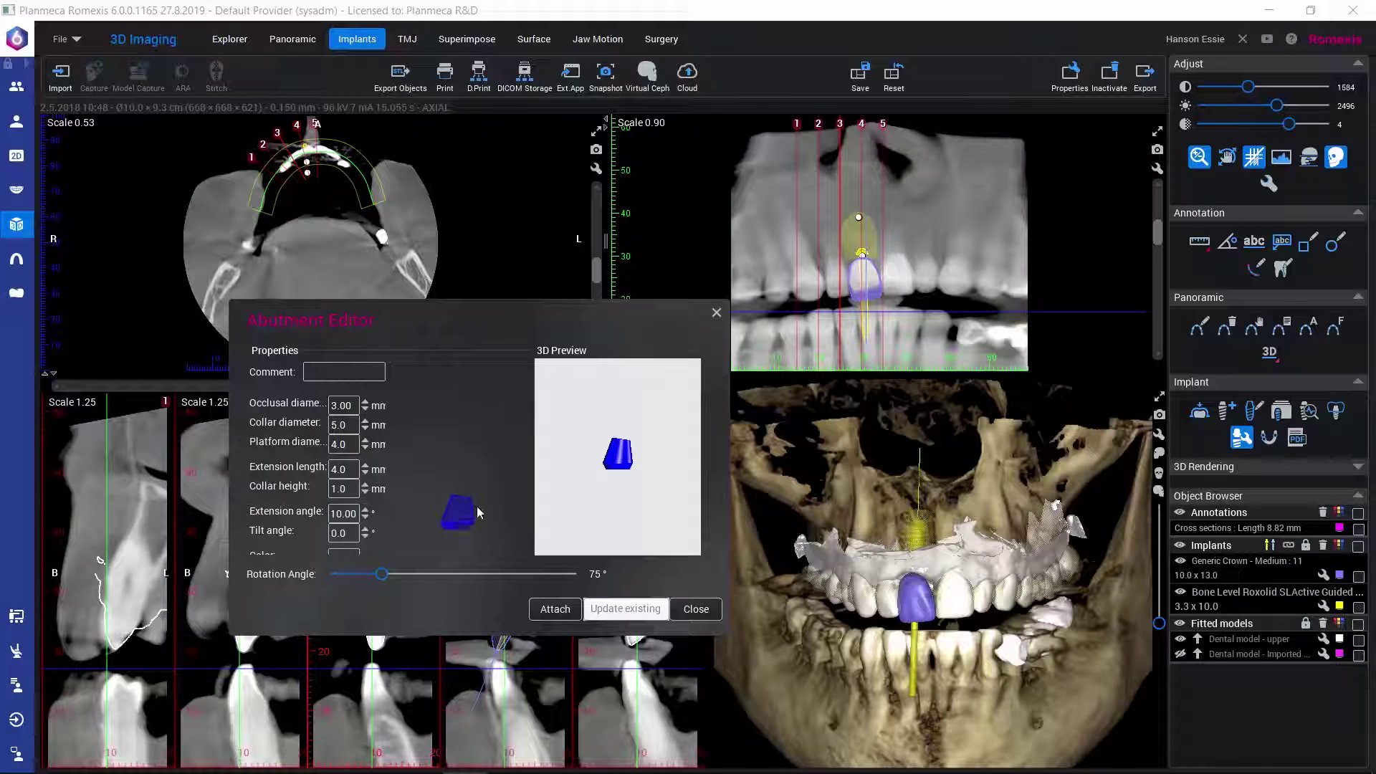
scroll(586, 471, "up", 3)
left_click_drag(586, 471, 621, 470)
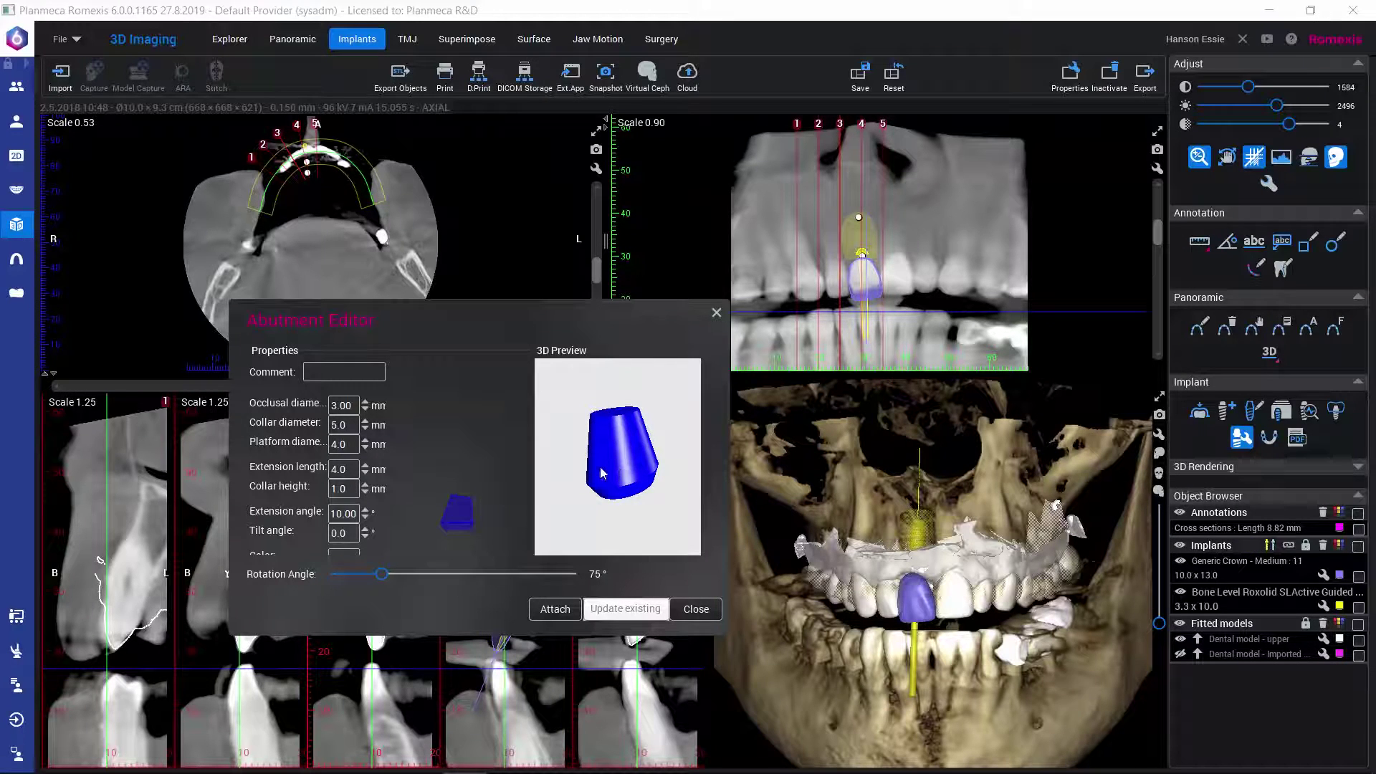
left_click_drag(442, 323, 470, 157)
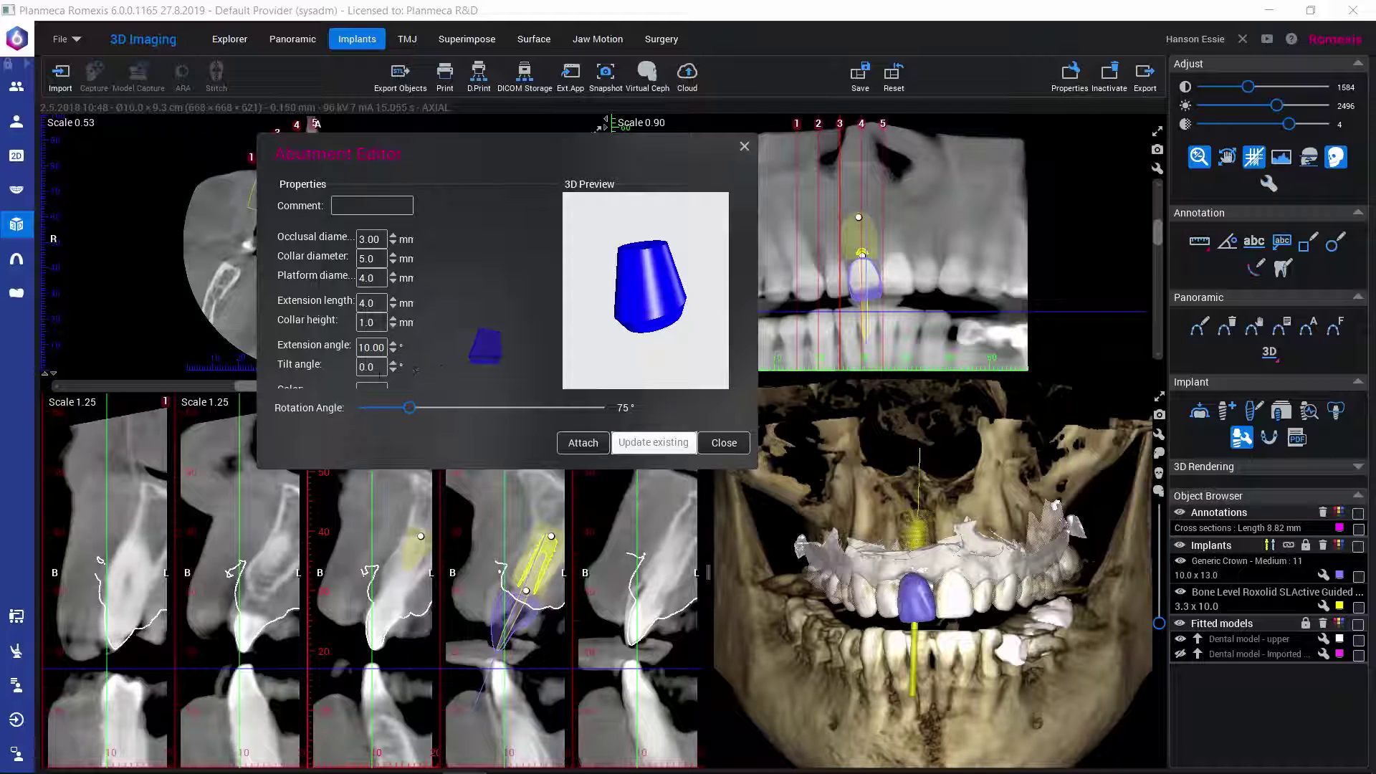
Colour the generic abutment magenta and attach it to the implant.
left_click(372, 391)
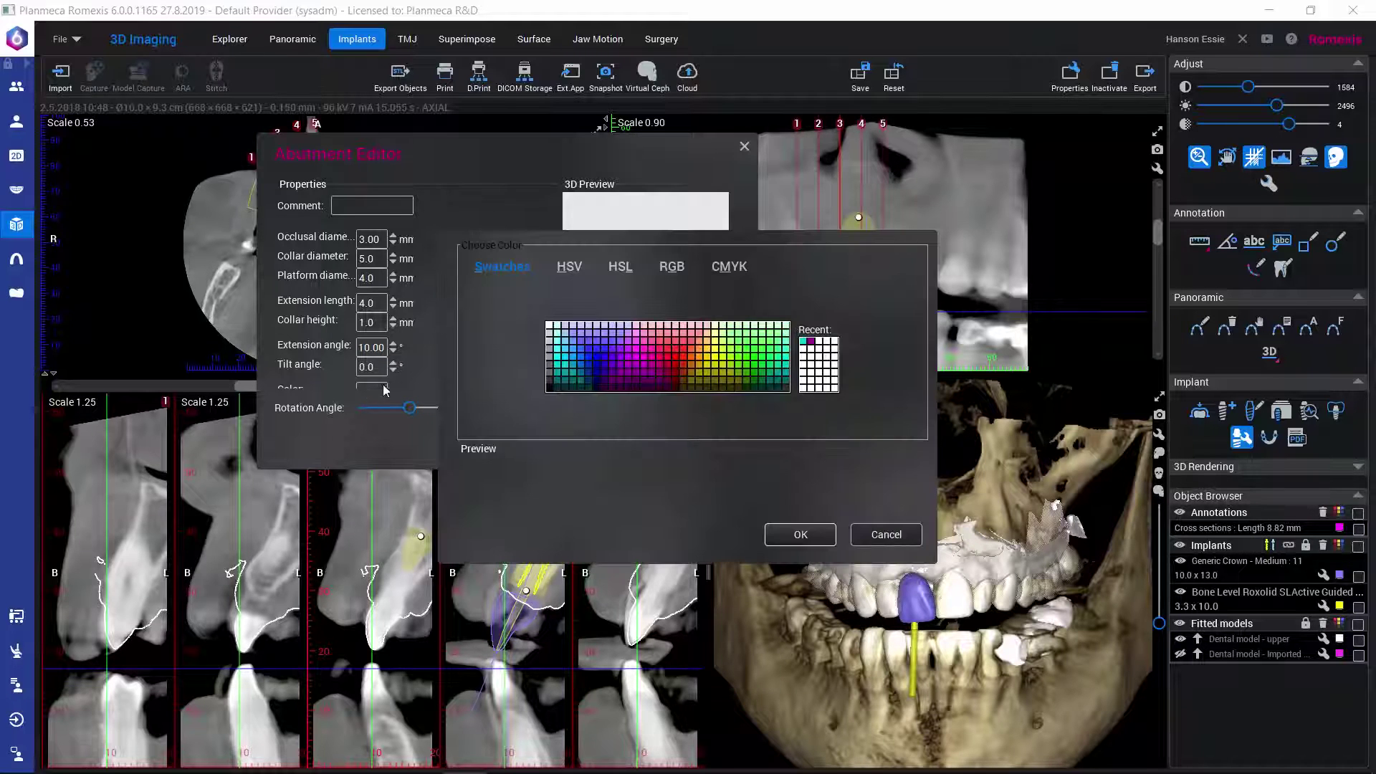
left_click(636, 361)
left_click(783, 536)
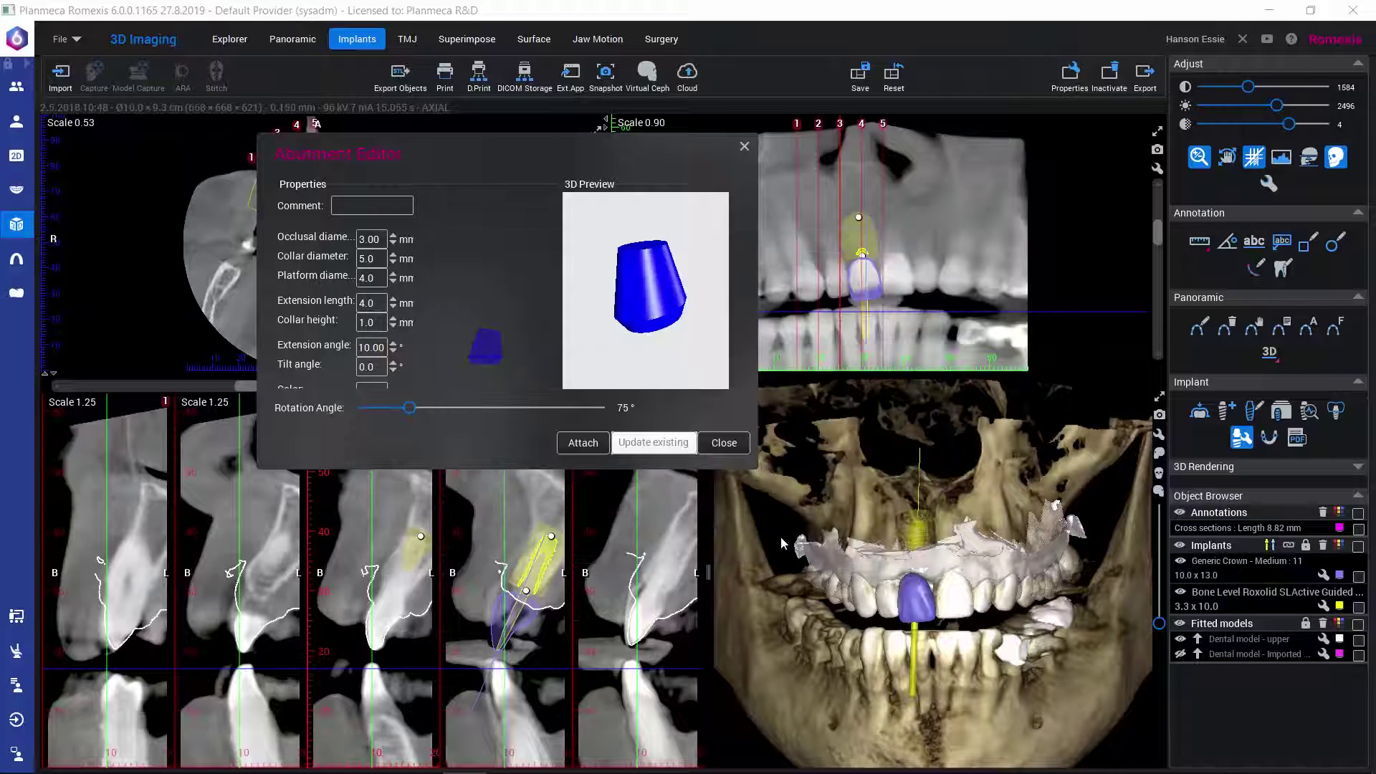
left_click(582, 444)
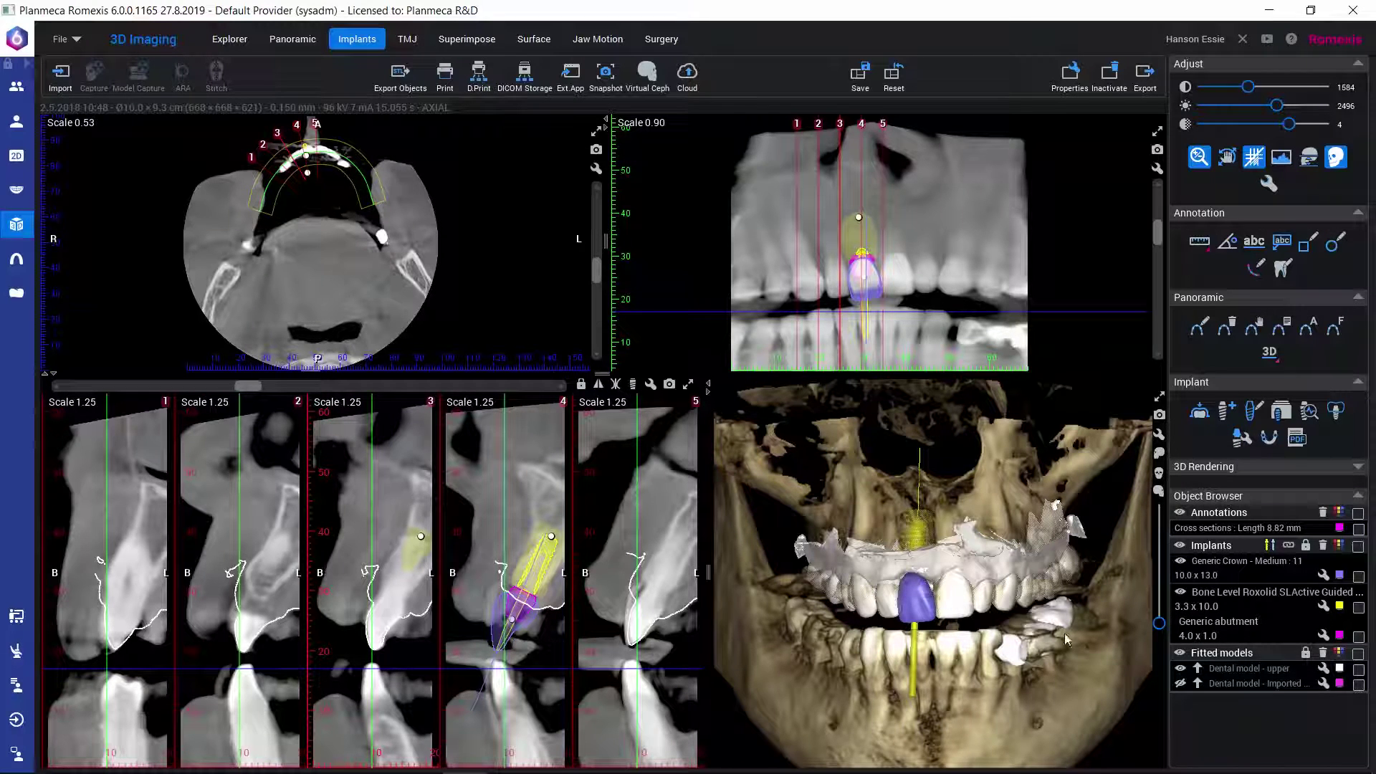
Set the attached abutment's rotation angle to 124° and review its settings in the abutment editor.
left_click(1324, 636)
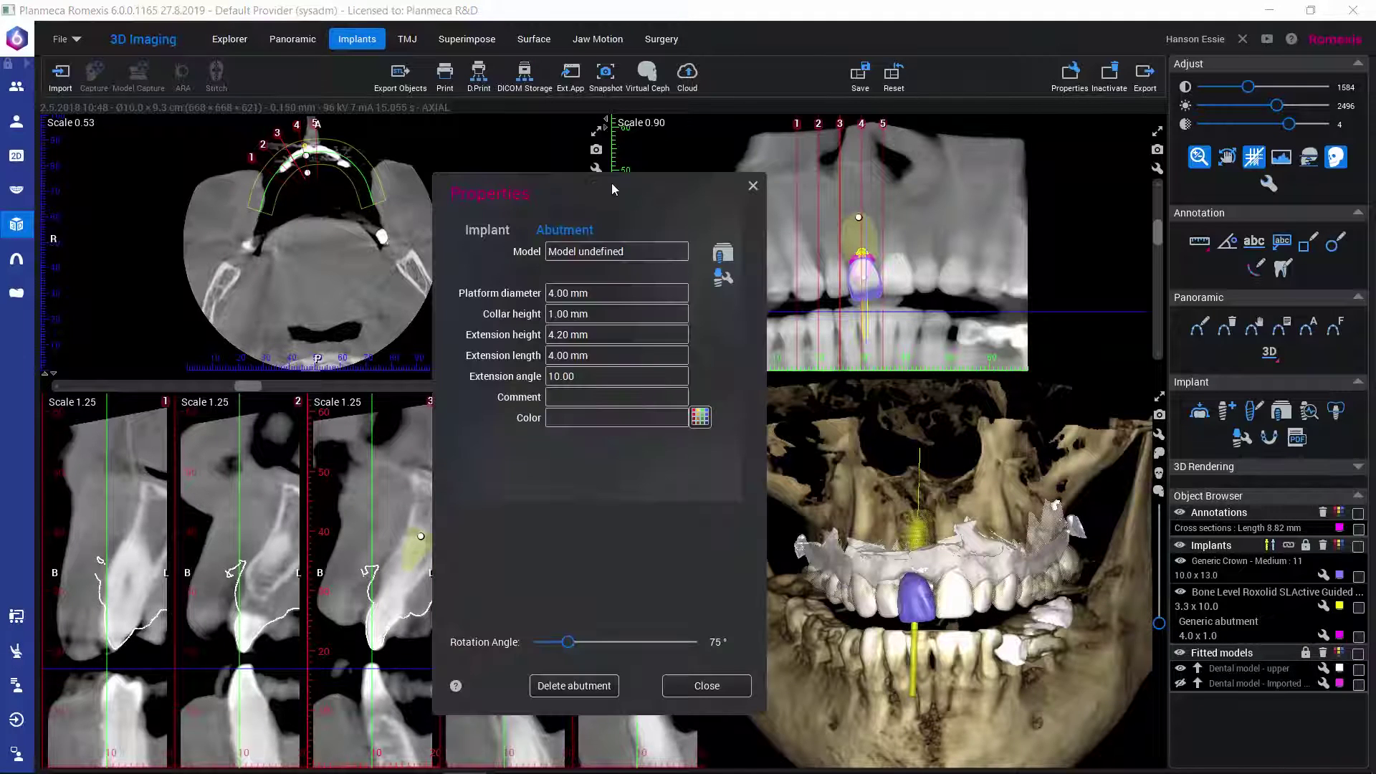
left_click_drag(613, 189, 907, 127)
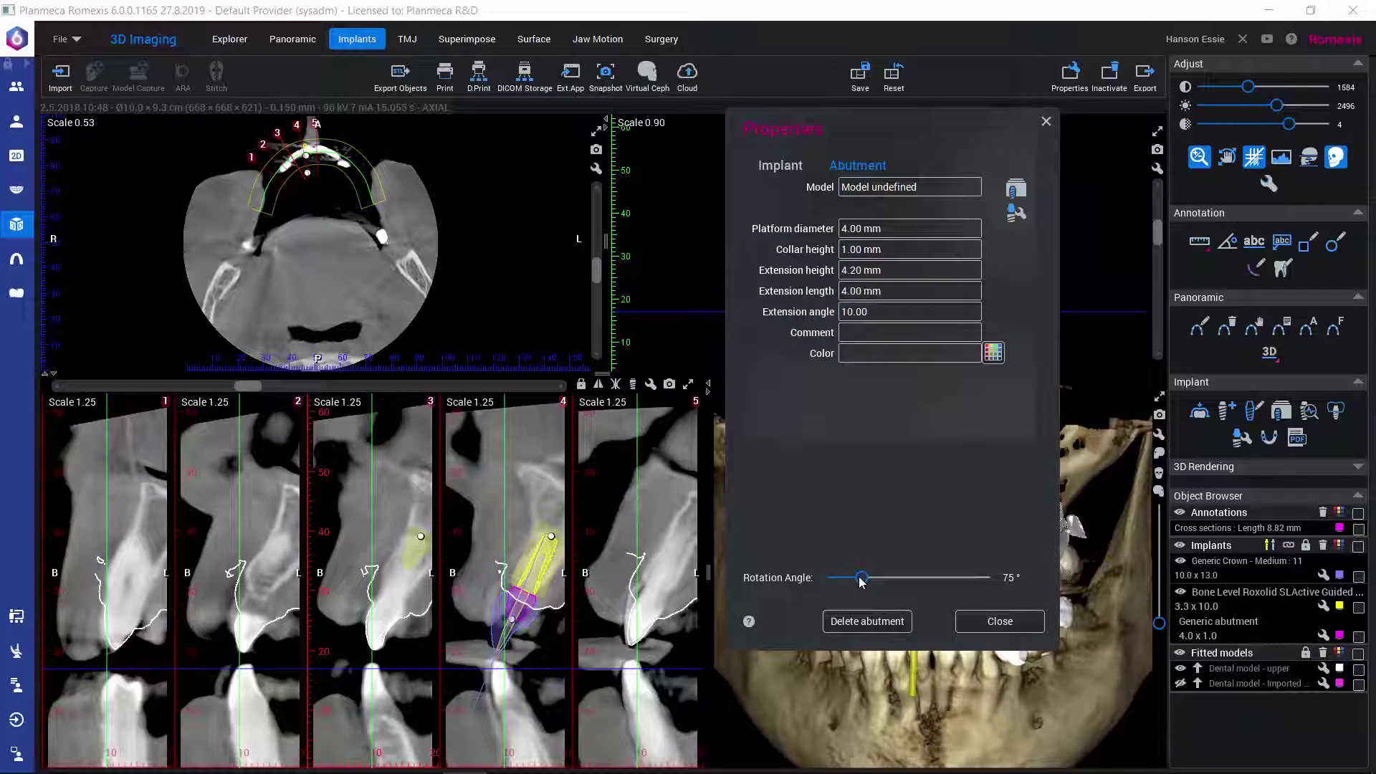
left_click_drag(862, 579, 881, 578)
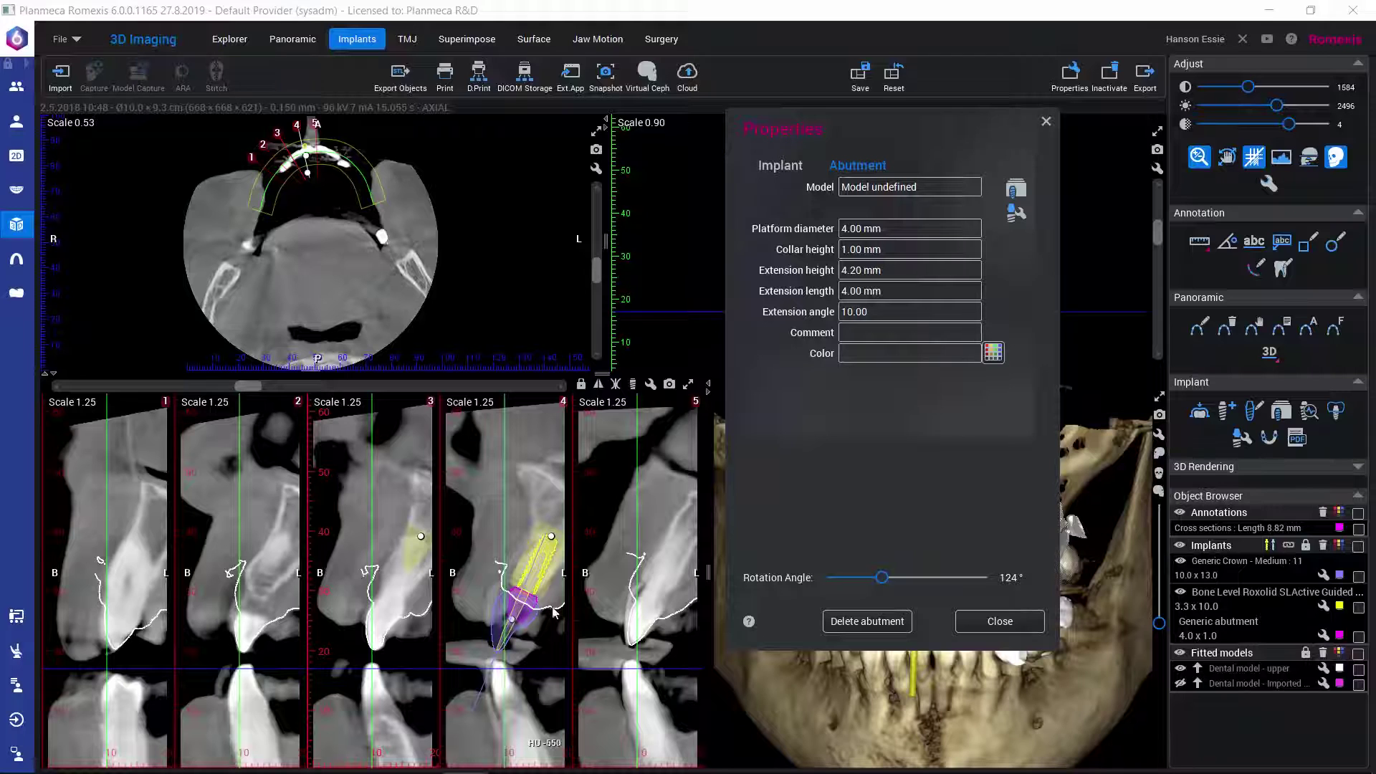
left_click(1000, 621)
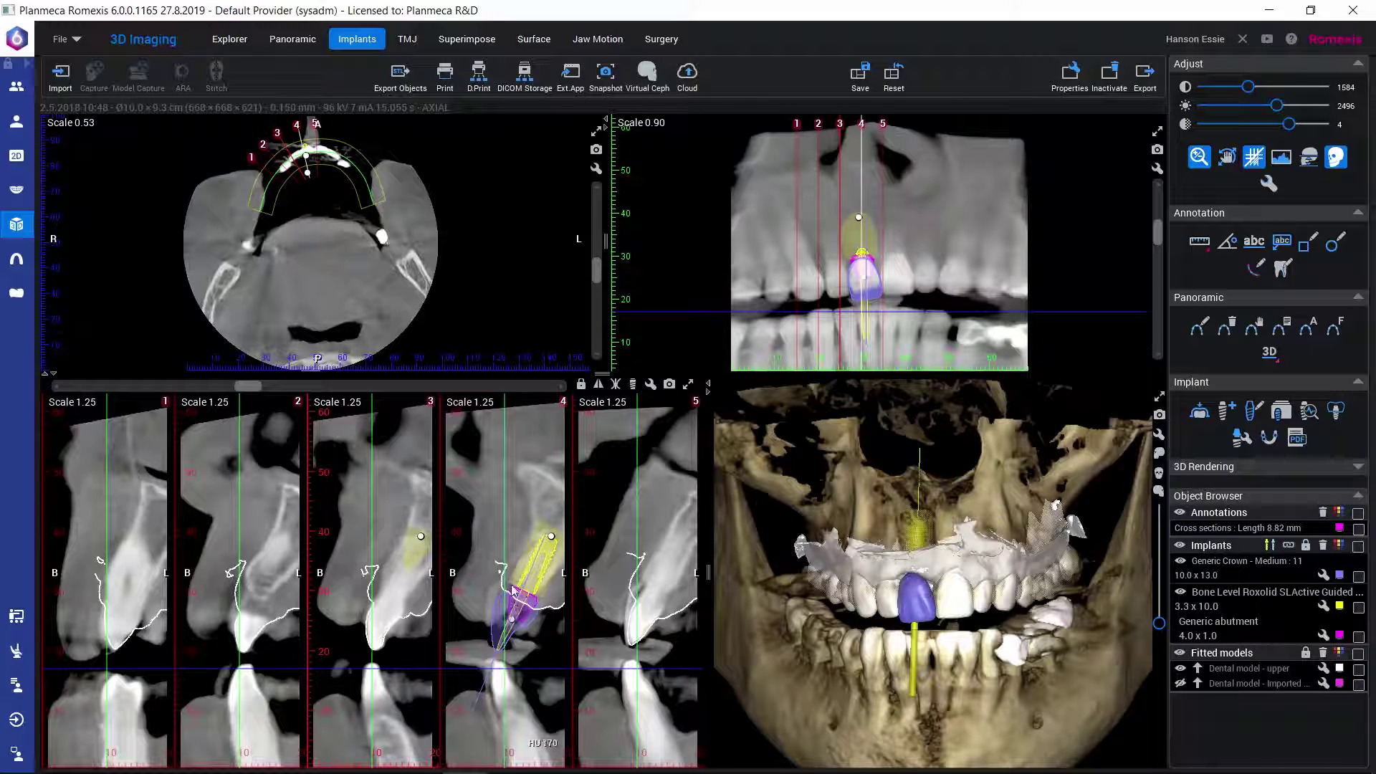
left_click(1237, 443)
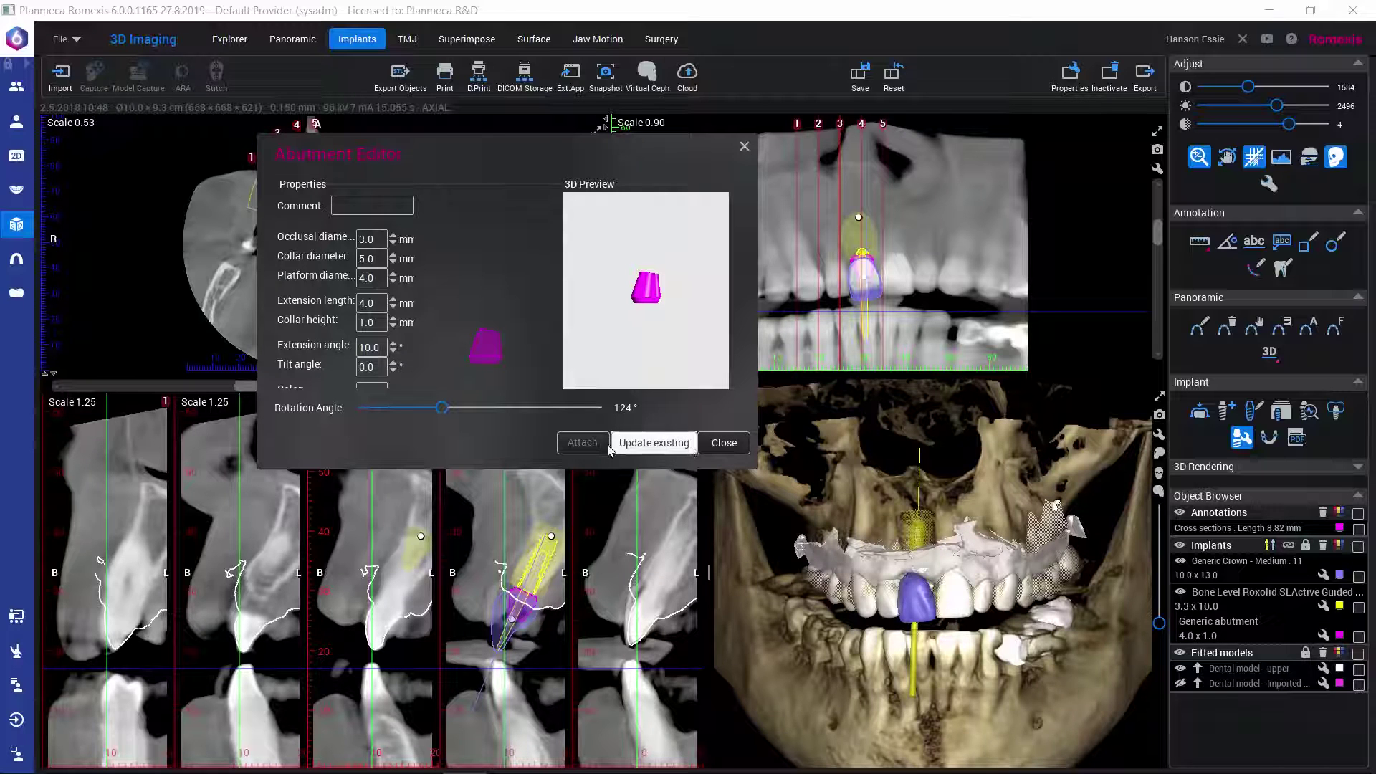
left_click(724, 443)
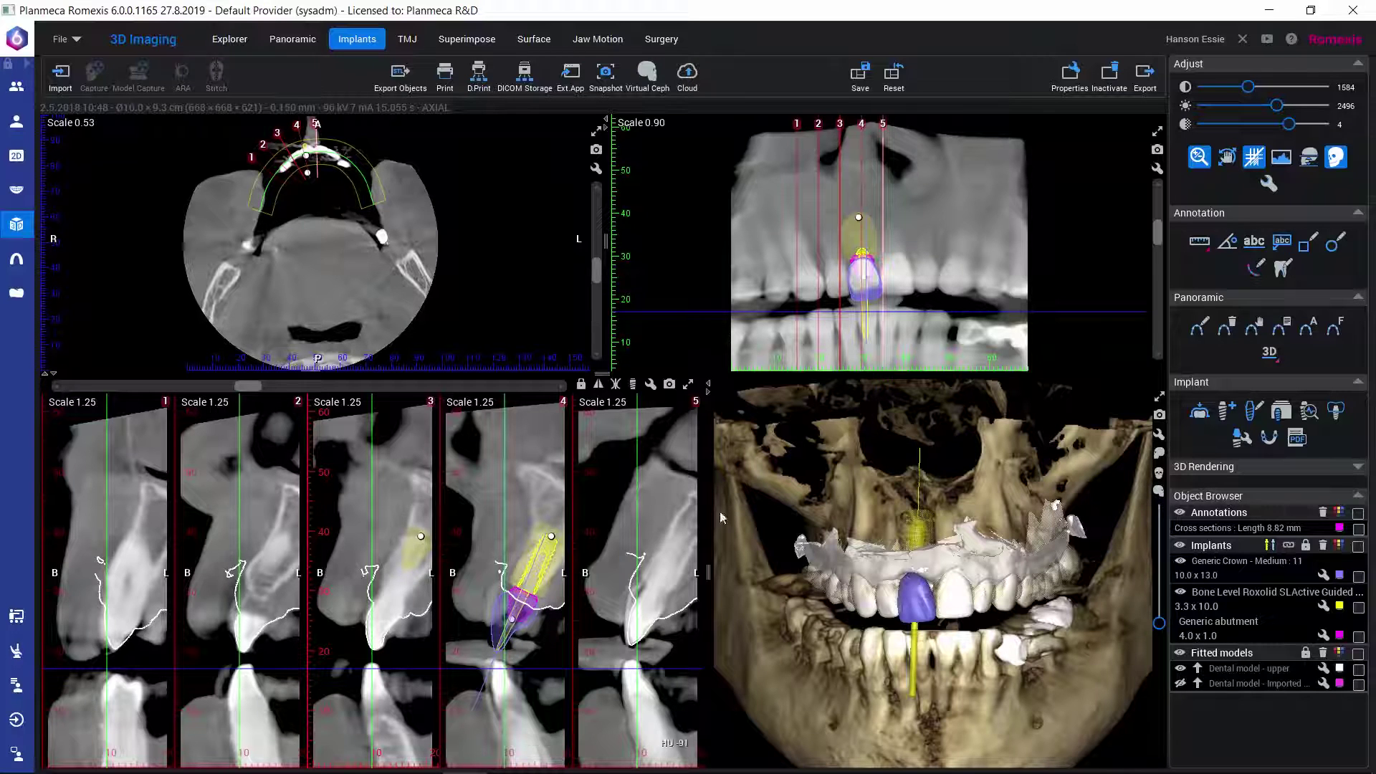
Create an implant report with the comment "comments" and save it as a PDF that opens after saving.
left_click(1297, 439)
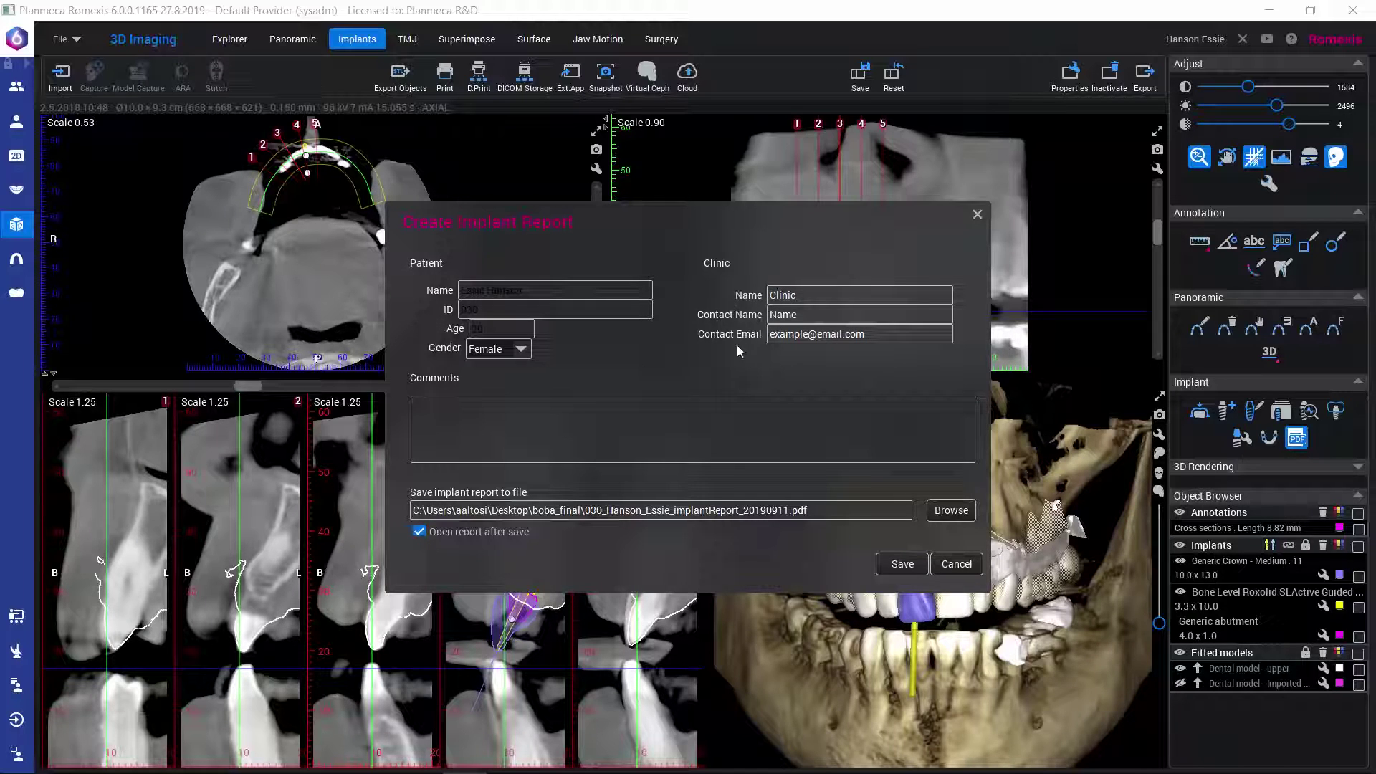
left_click(512, 410)
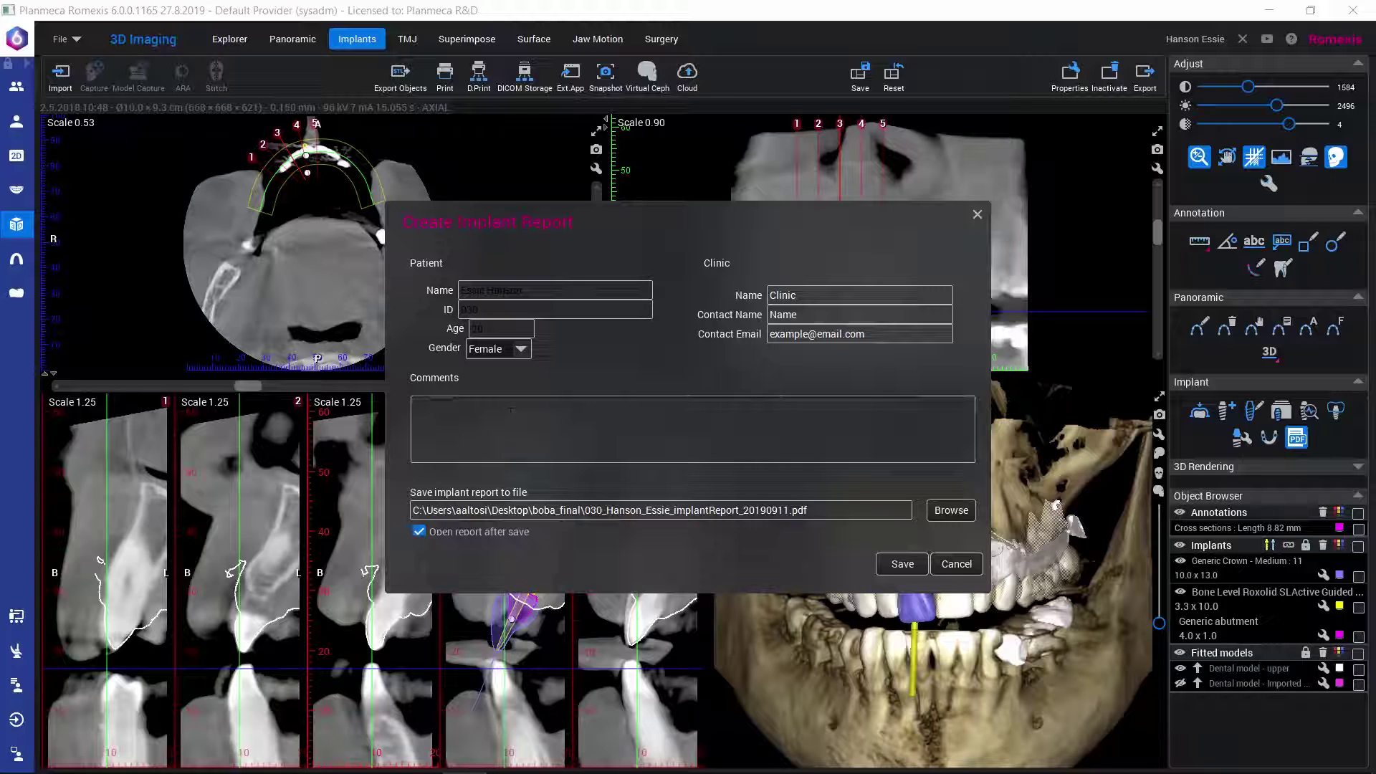
left_click(511, 410)
type("comments")
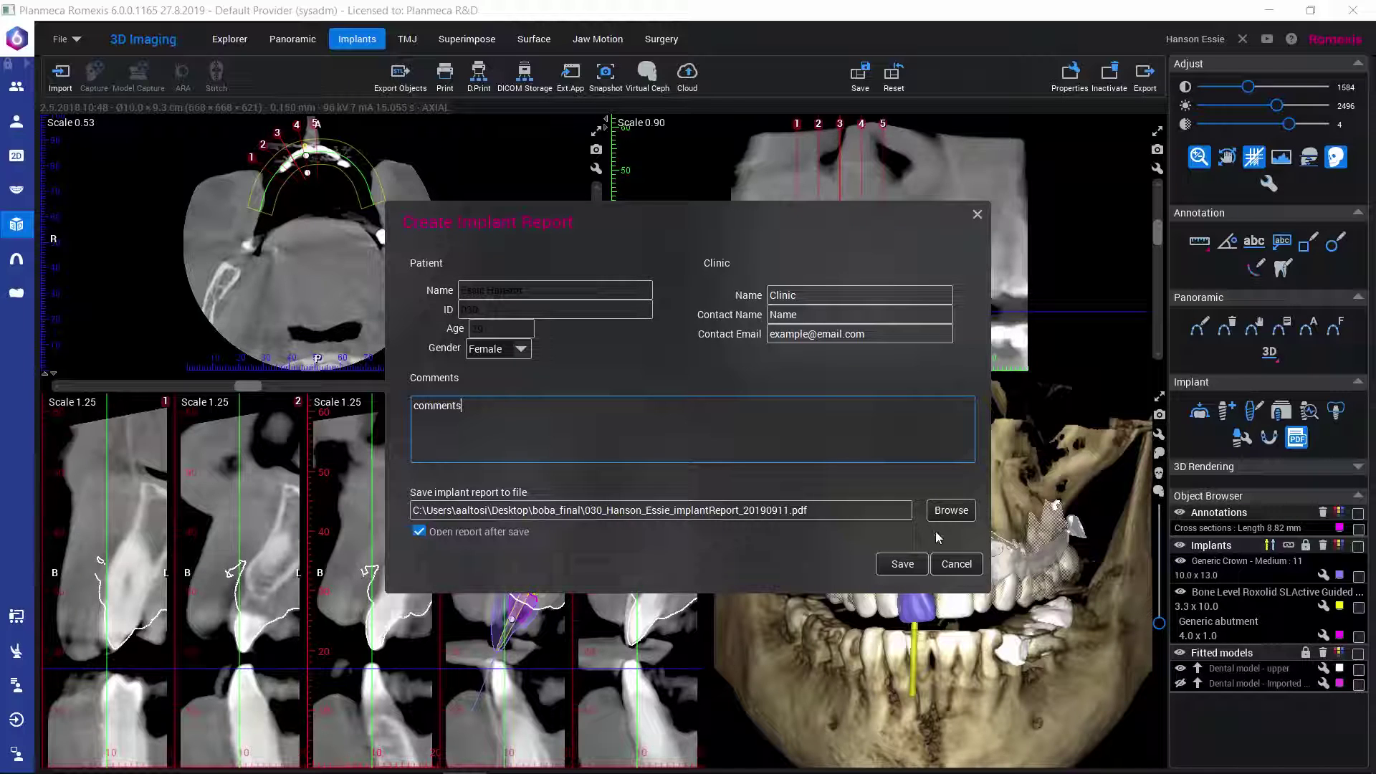
left_click(902, 565)
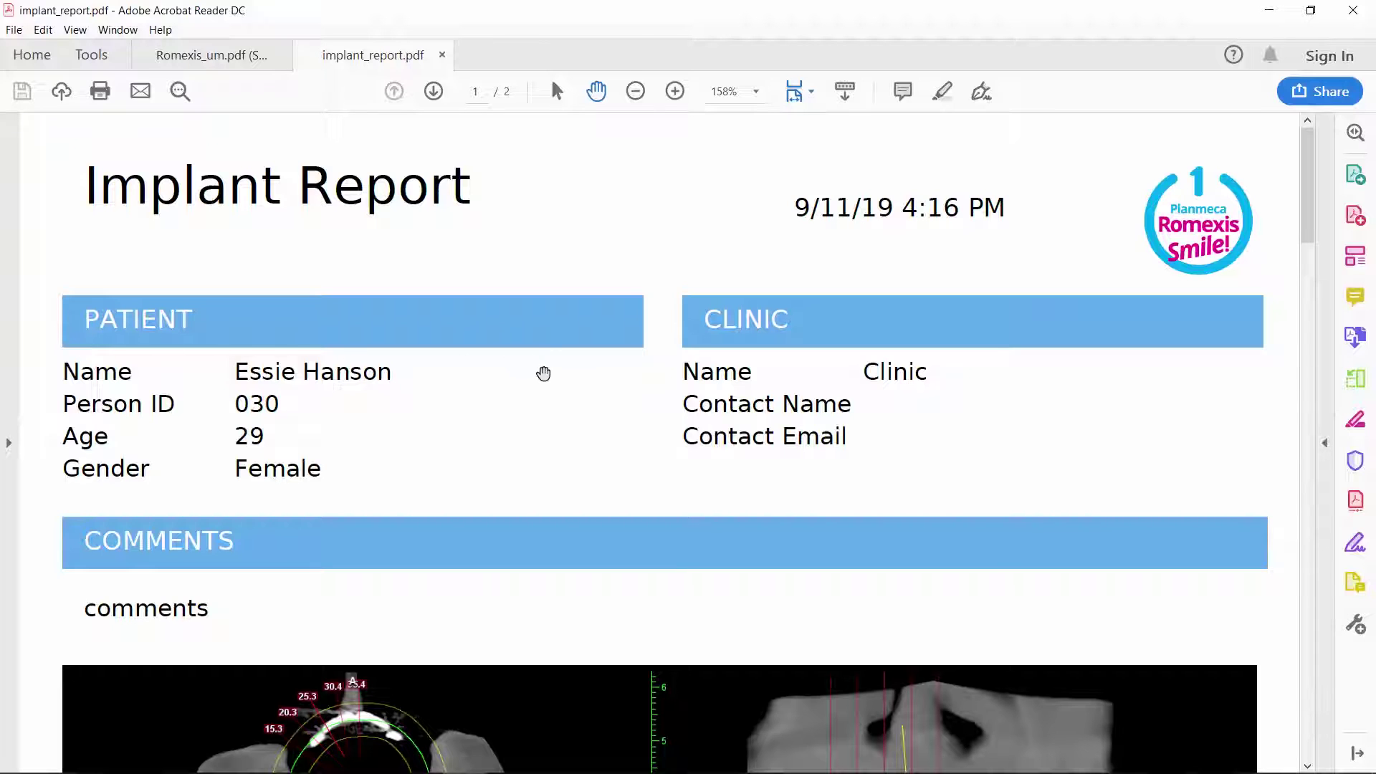
Examine both pages of the implant report, including the comments, planning views, implant details and cross-sections.
scroll(348, 573, "down", 2)
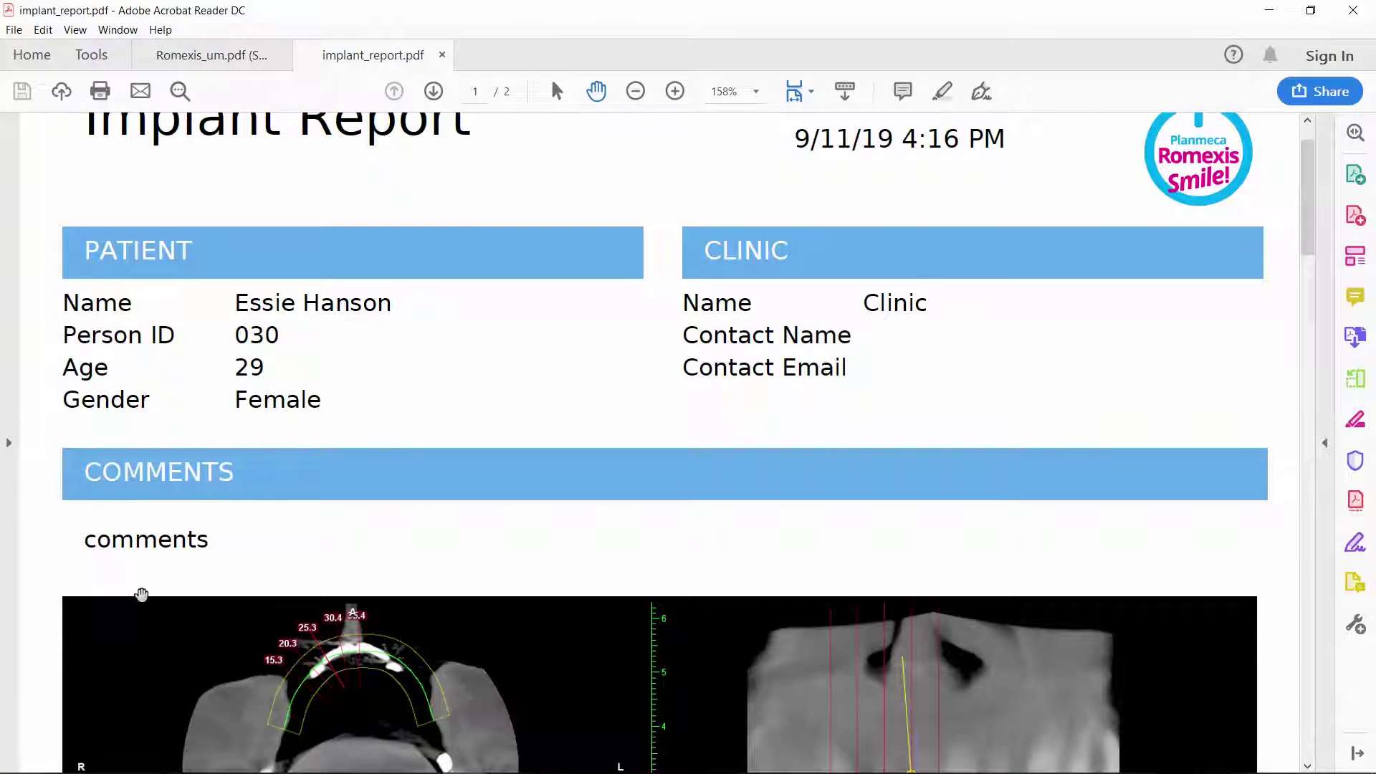
scroll(143, 574, "down", 3)
scroll(997, 349, "down", 7)
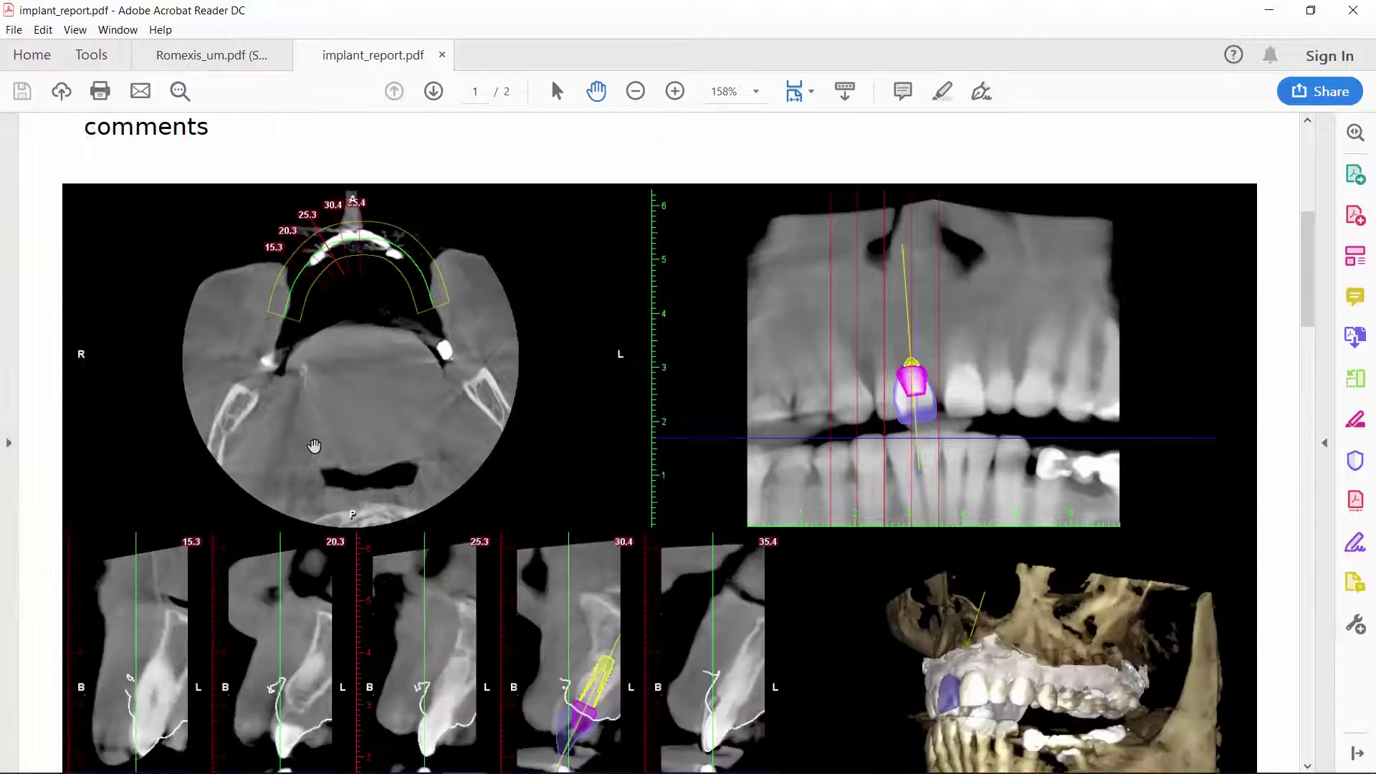
scroll(451, 517, "down", 10)
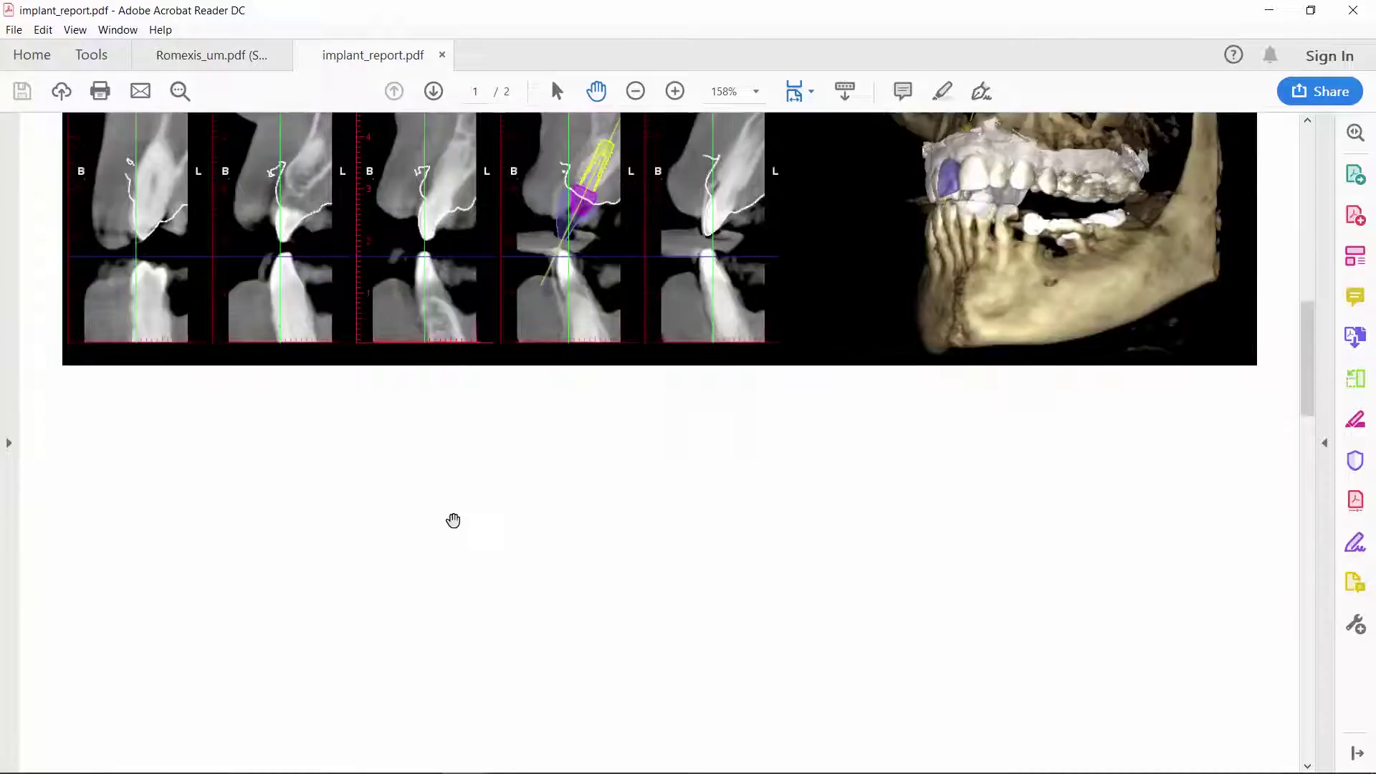
scroll(438, 509, "down", 2)
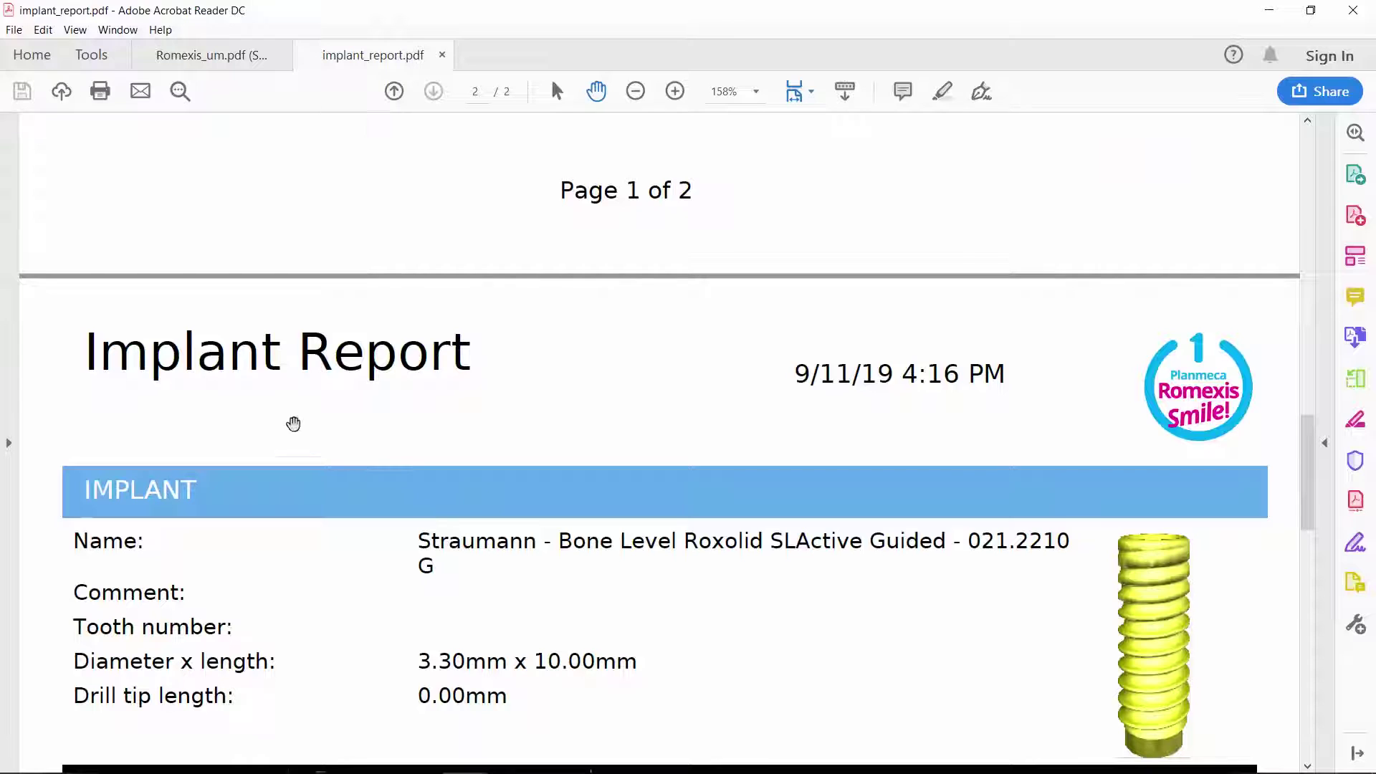
scroll(574, 384, "down", 2)
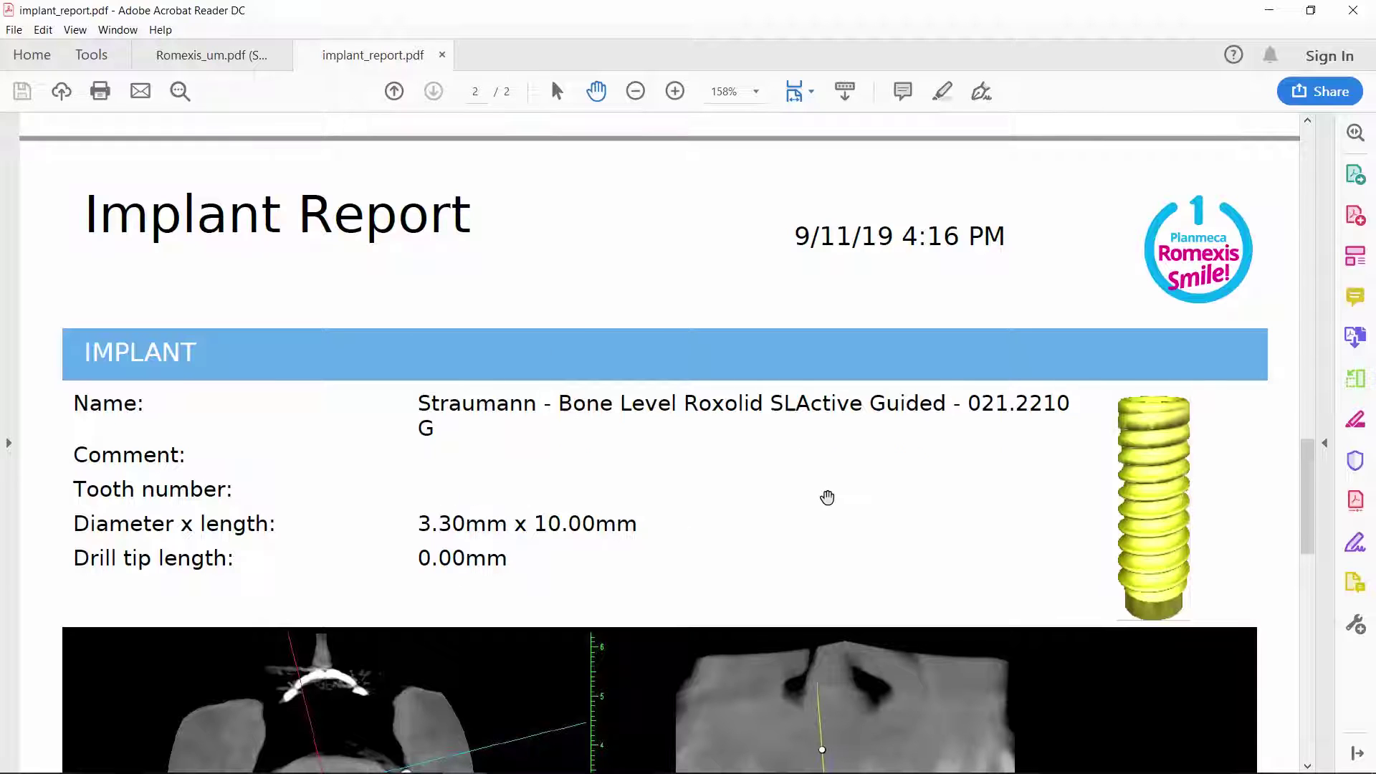
scroll(824, 491, "down", 4)
scroll(821, 481, "down", 8)
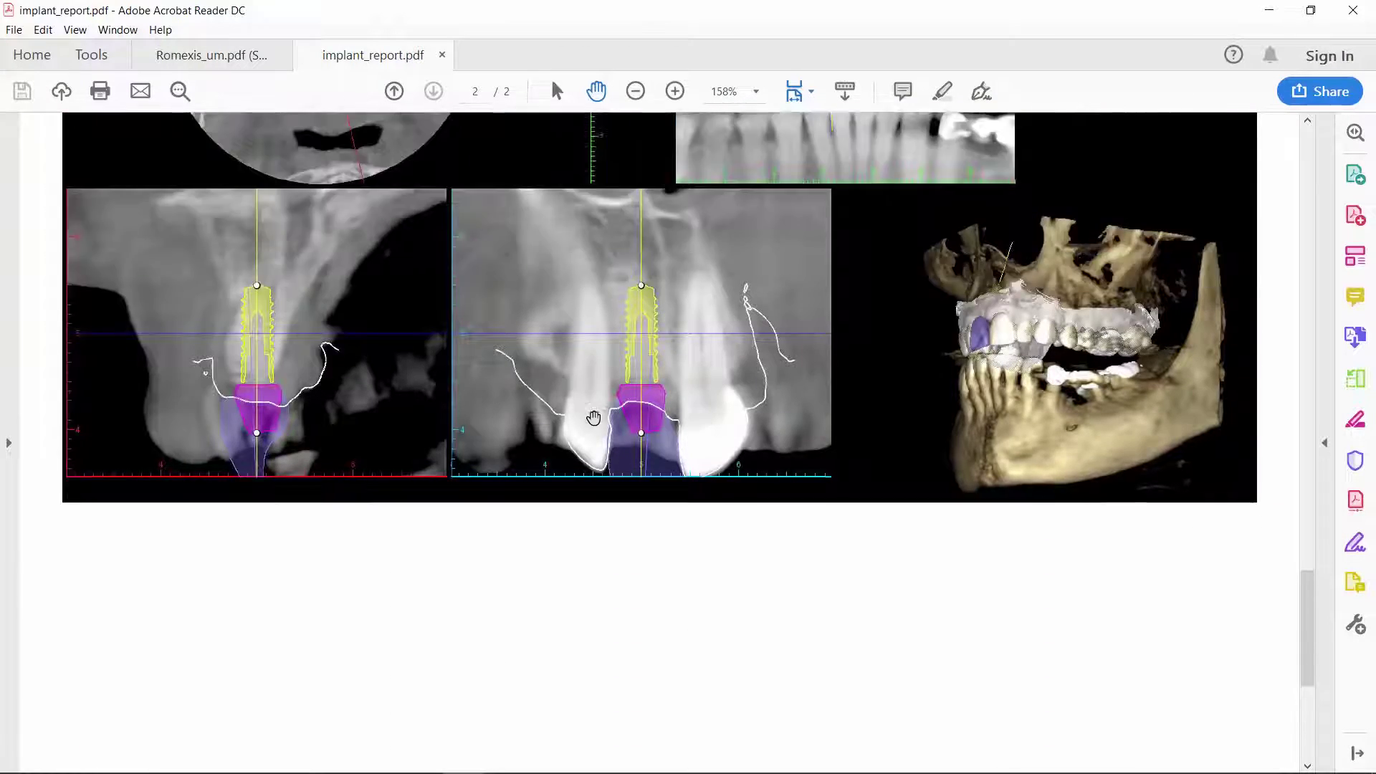
scroll(593, 423, "up", 5)
scroll(597, 450, "up", 18)
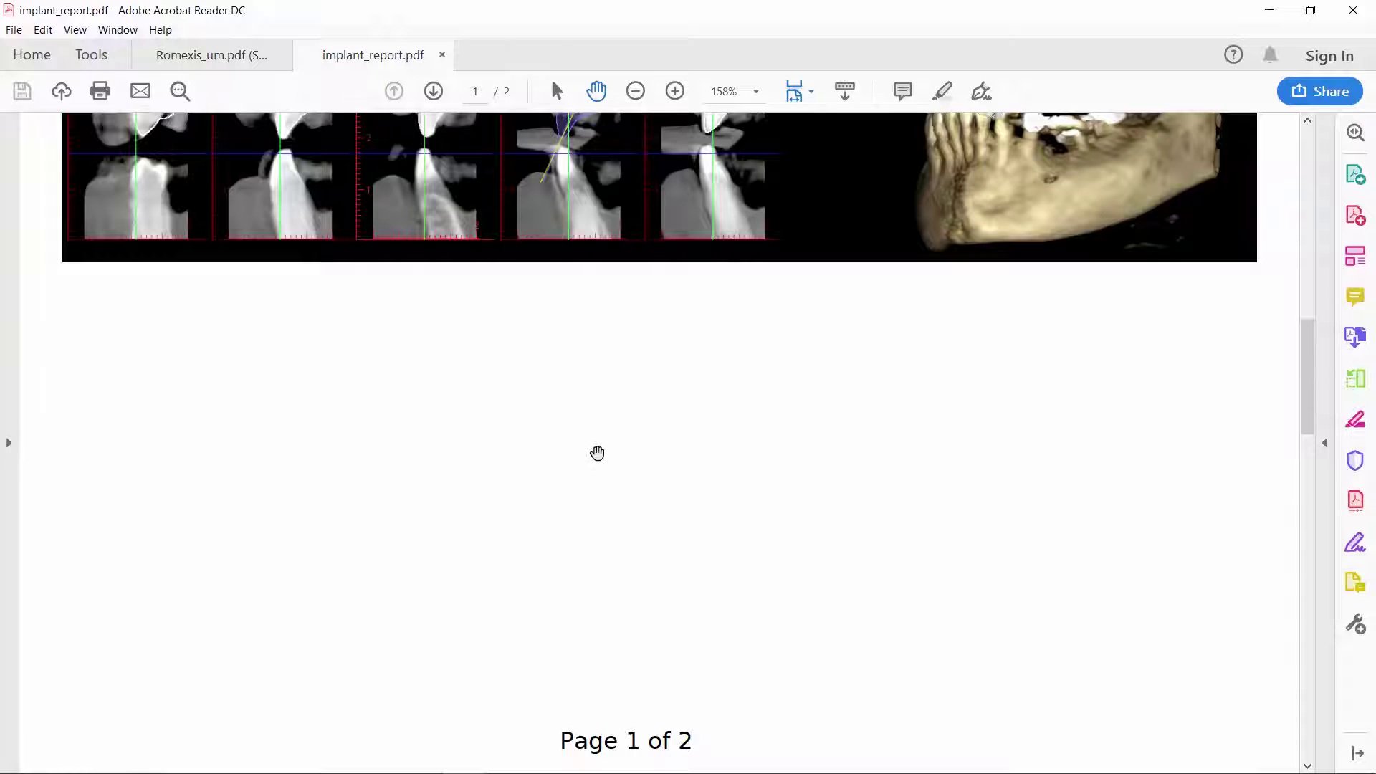
scroll(597, 453, "down", 3)
scroll(594, 453, "down", 4)
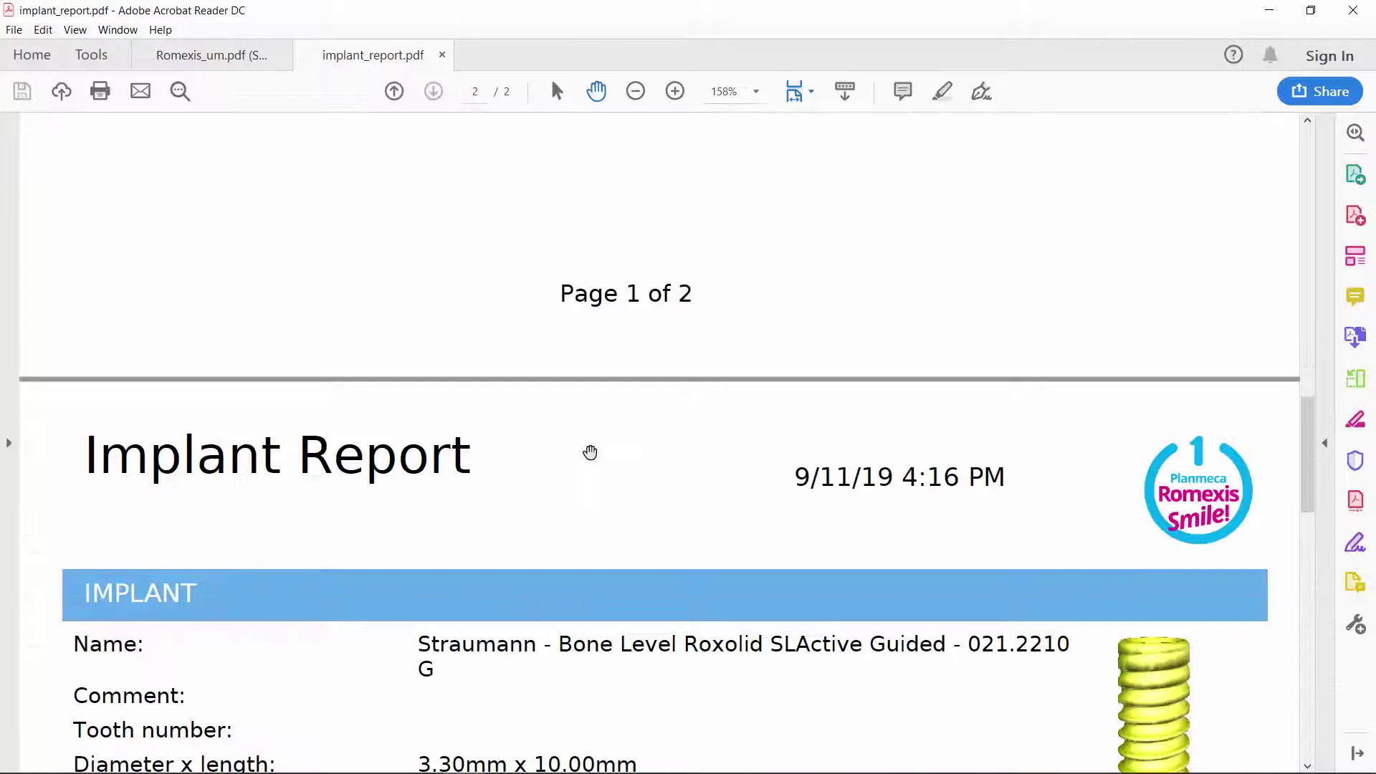
scroll(589, 452, "down", 2)
scroll(420, 614, "down", 4)
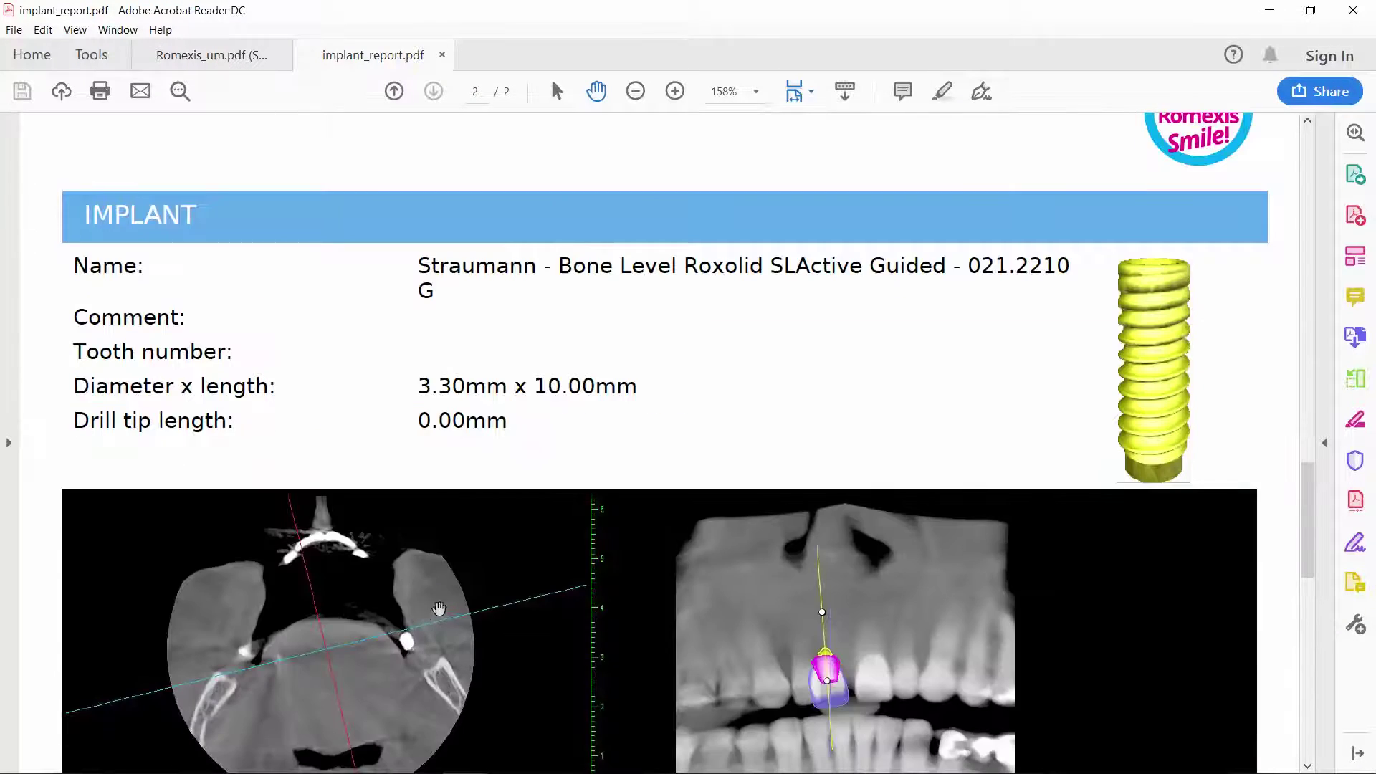
scroll(519, 522, "up", 5)
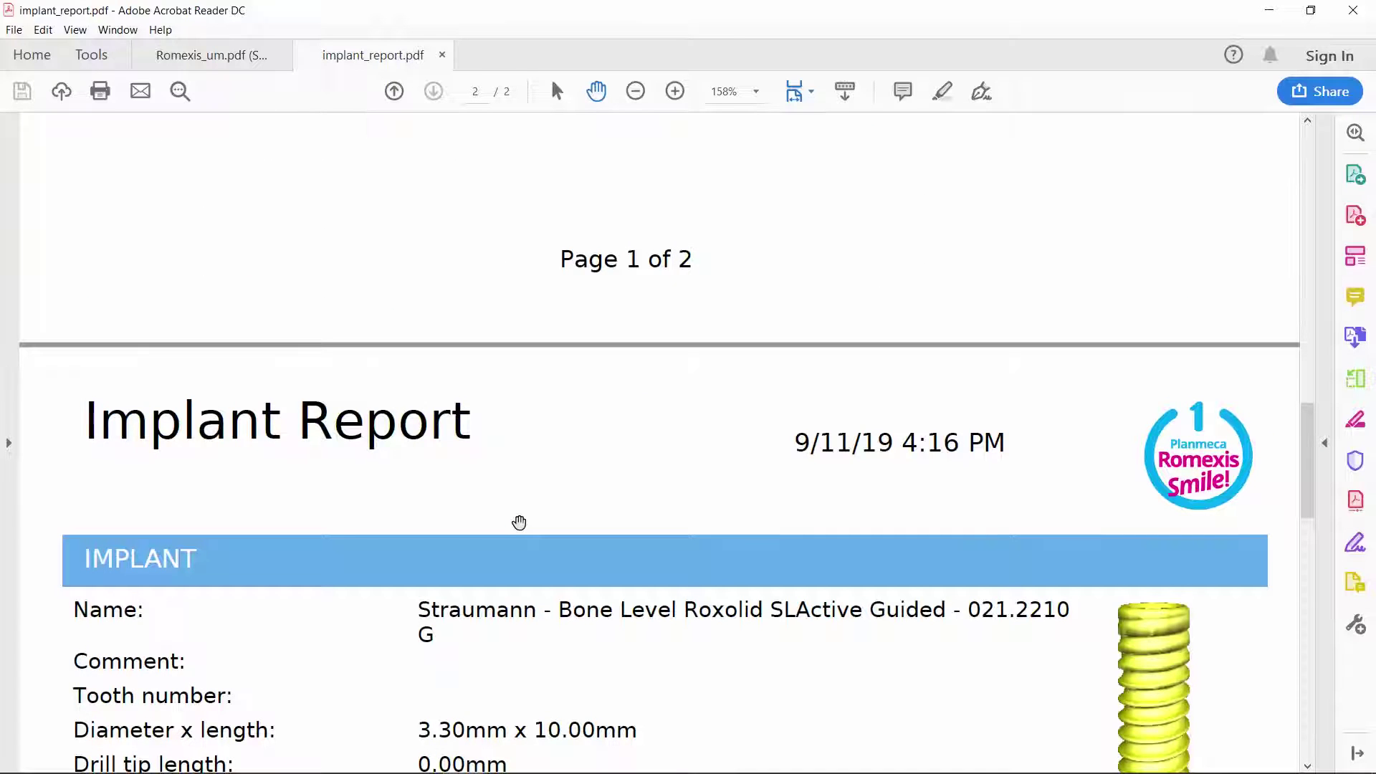
Switch back to Planmeca Romexis and filter the patient's data to show only attachments.
left_click(642, 757)
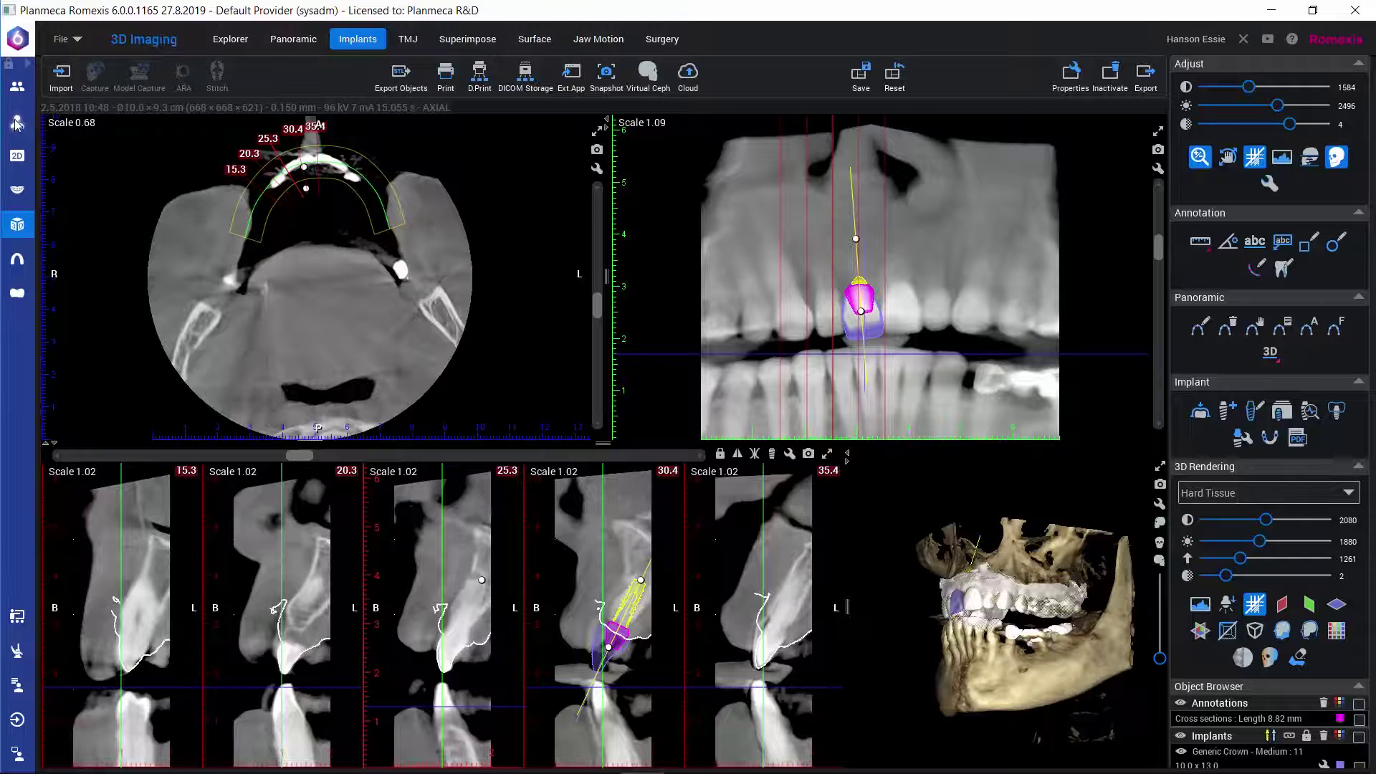
left_click(15, 123)
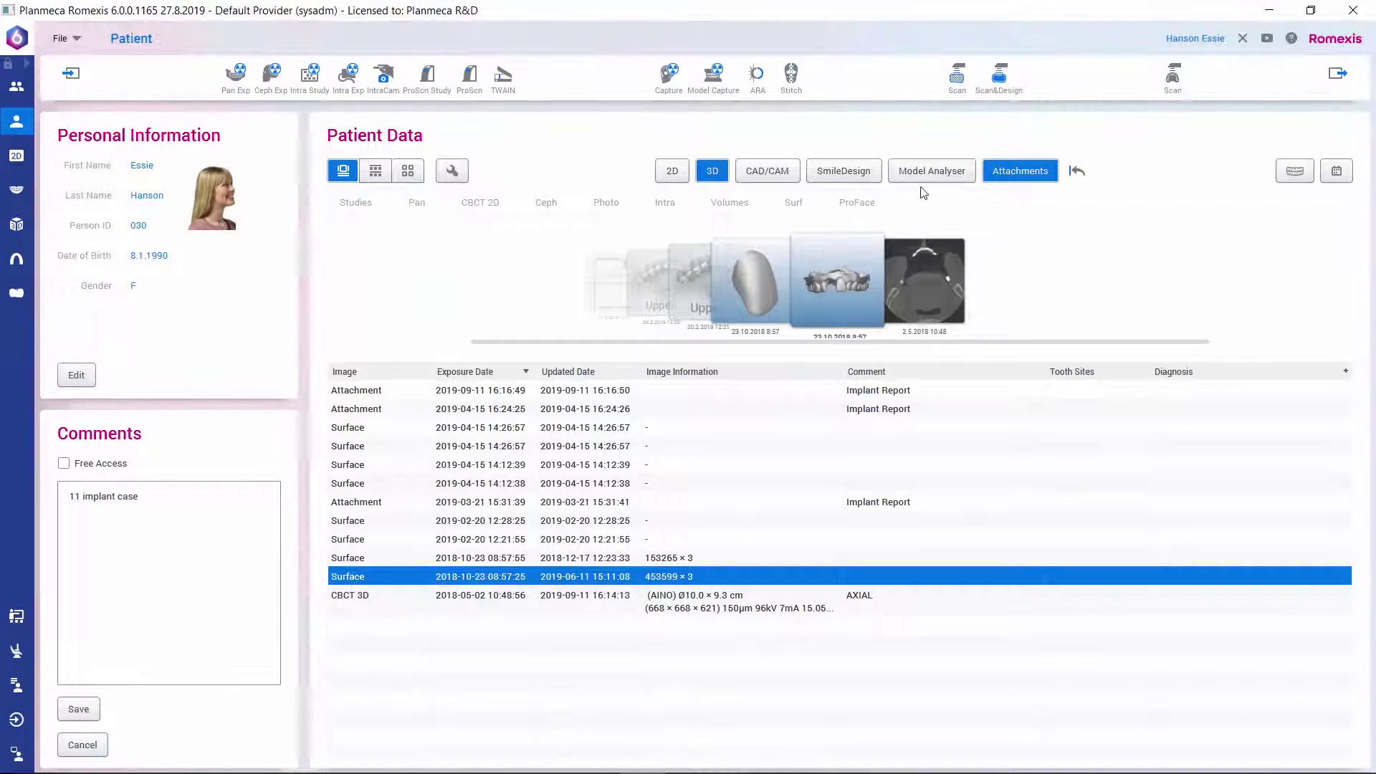
left_click(721, 176)
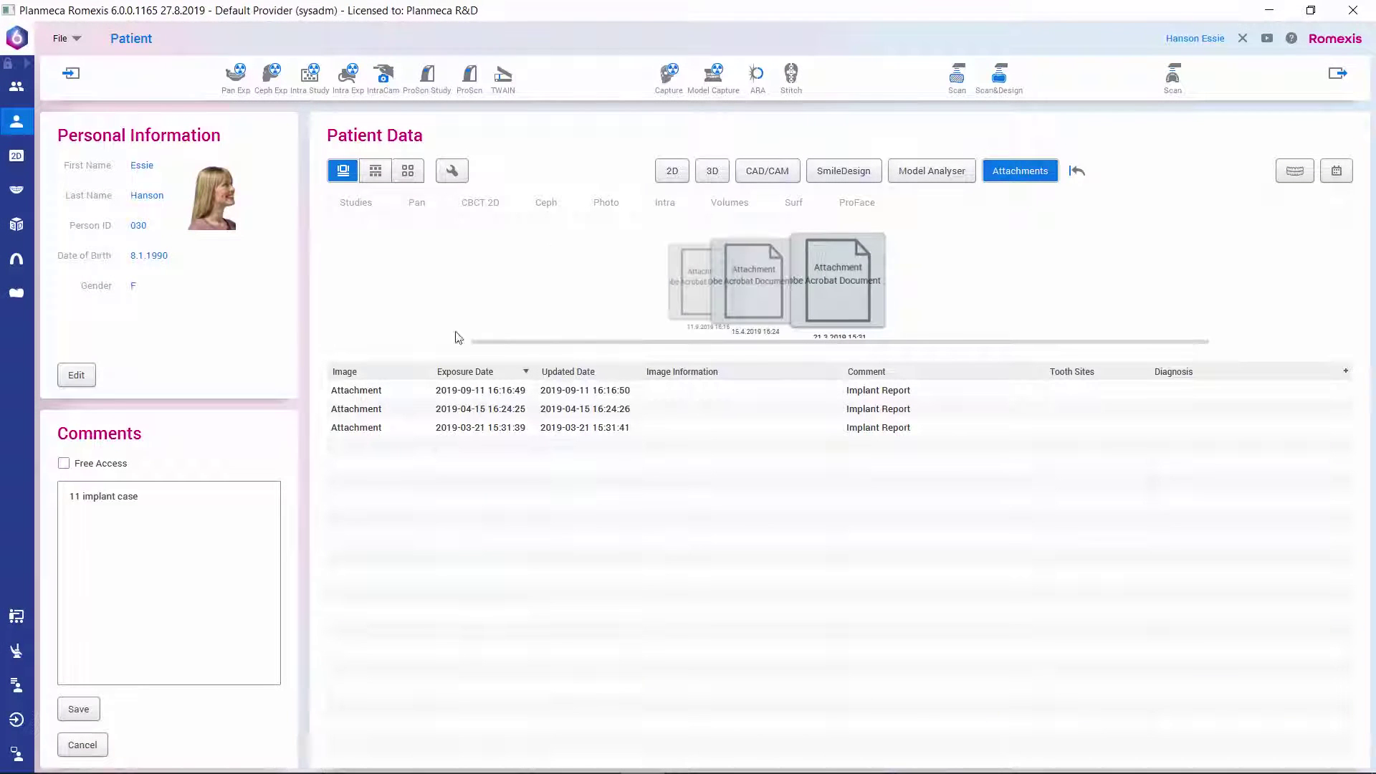